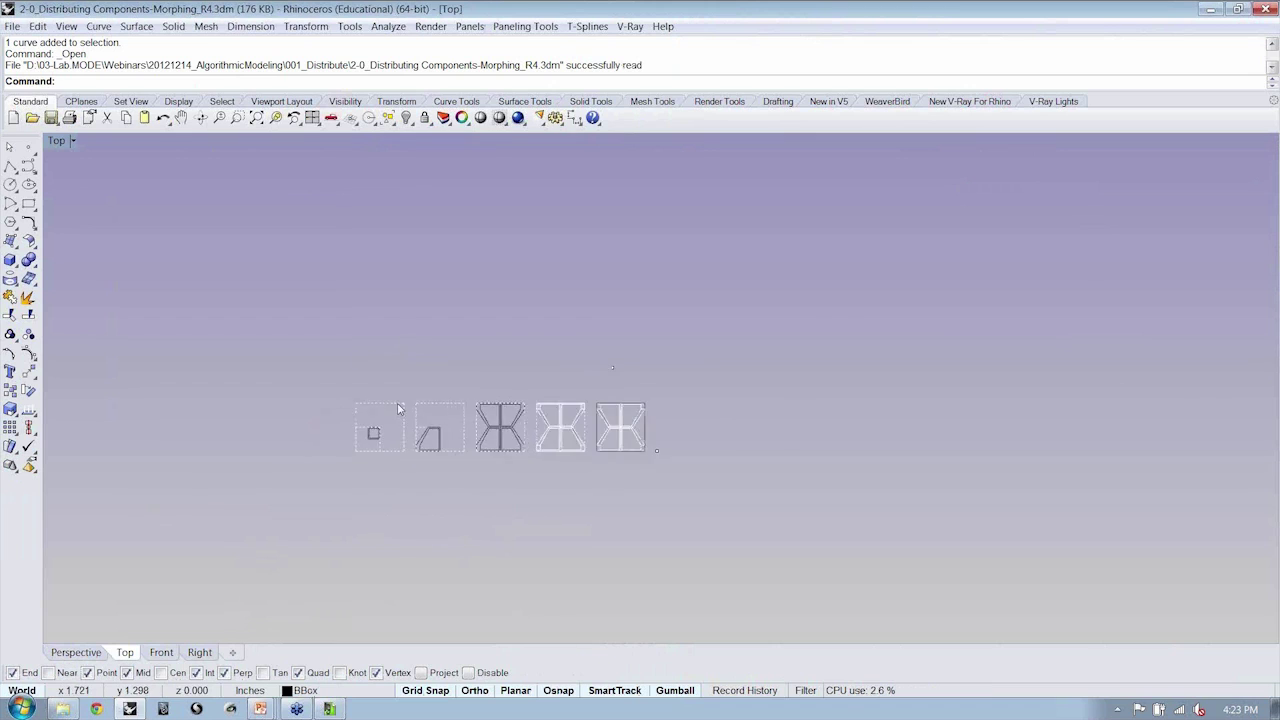
Pan the Top view across the row of five dashed reference tiles
right_click_drag(389, 451, 486, 423)
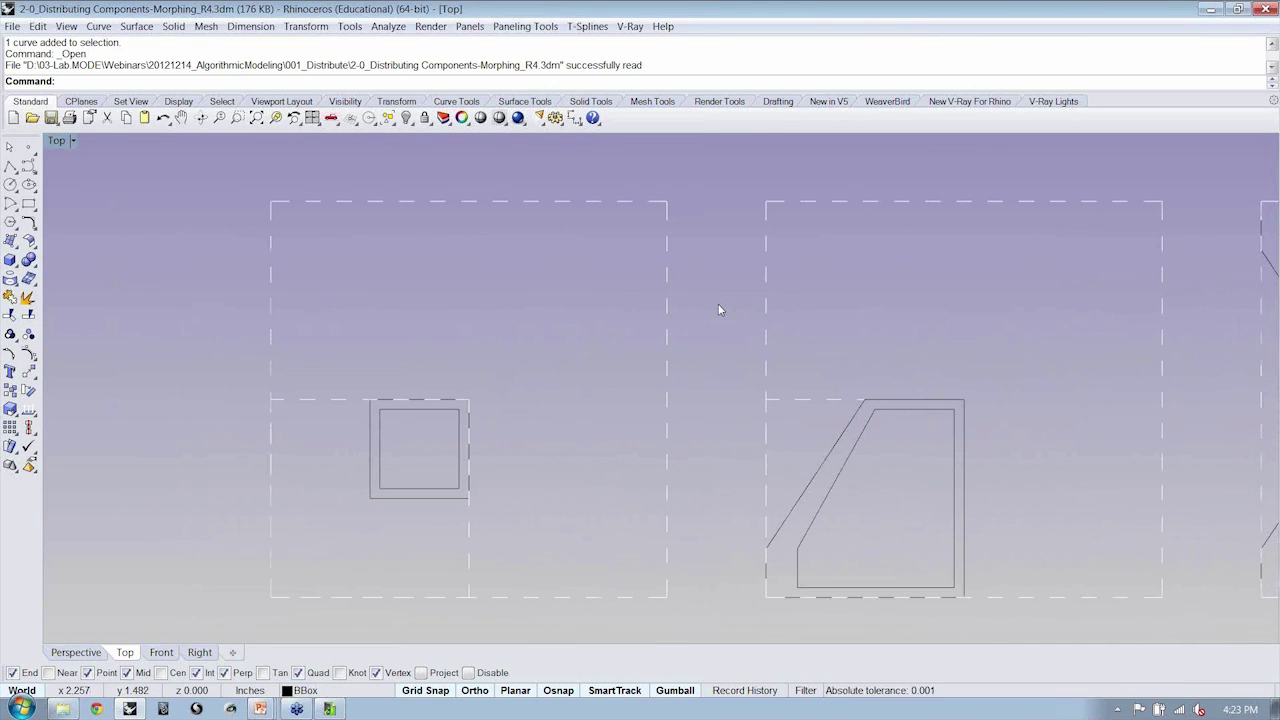
Select the first two dashed tiles and zoom to them with ZS
left_click(668, 372)
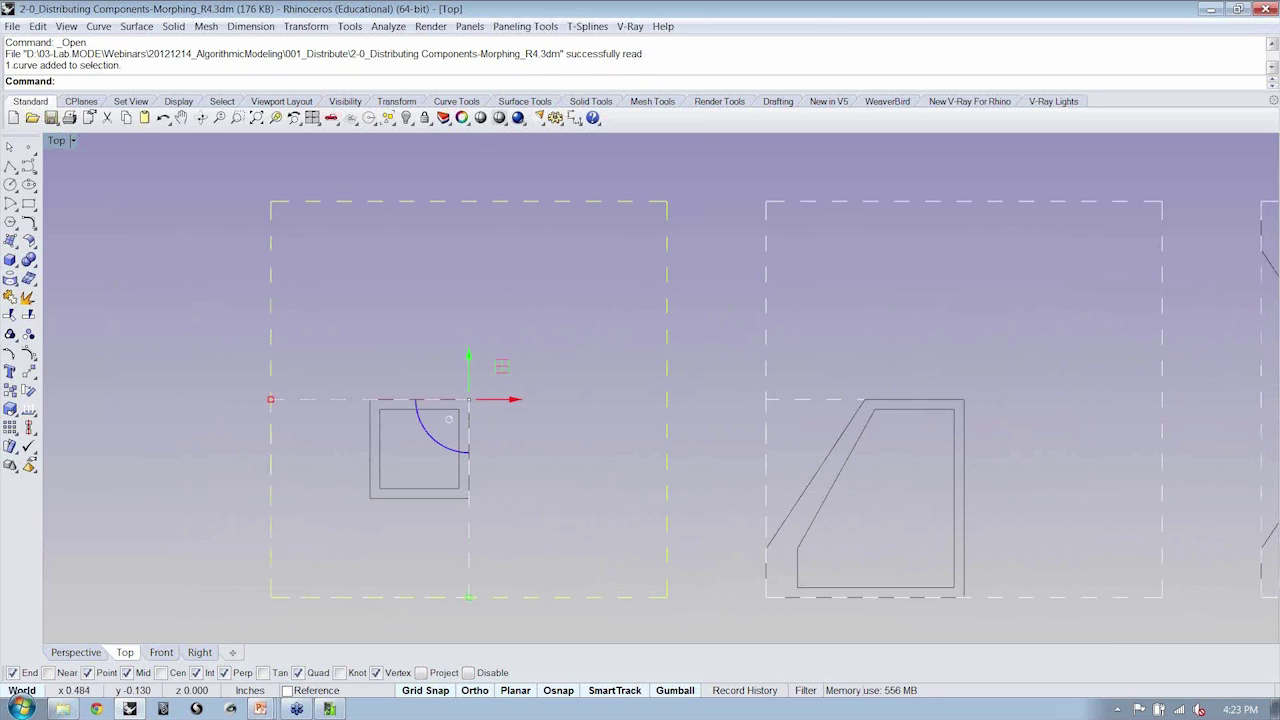
left_click(698, 378)
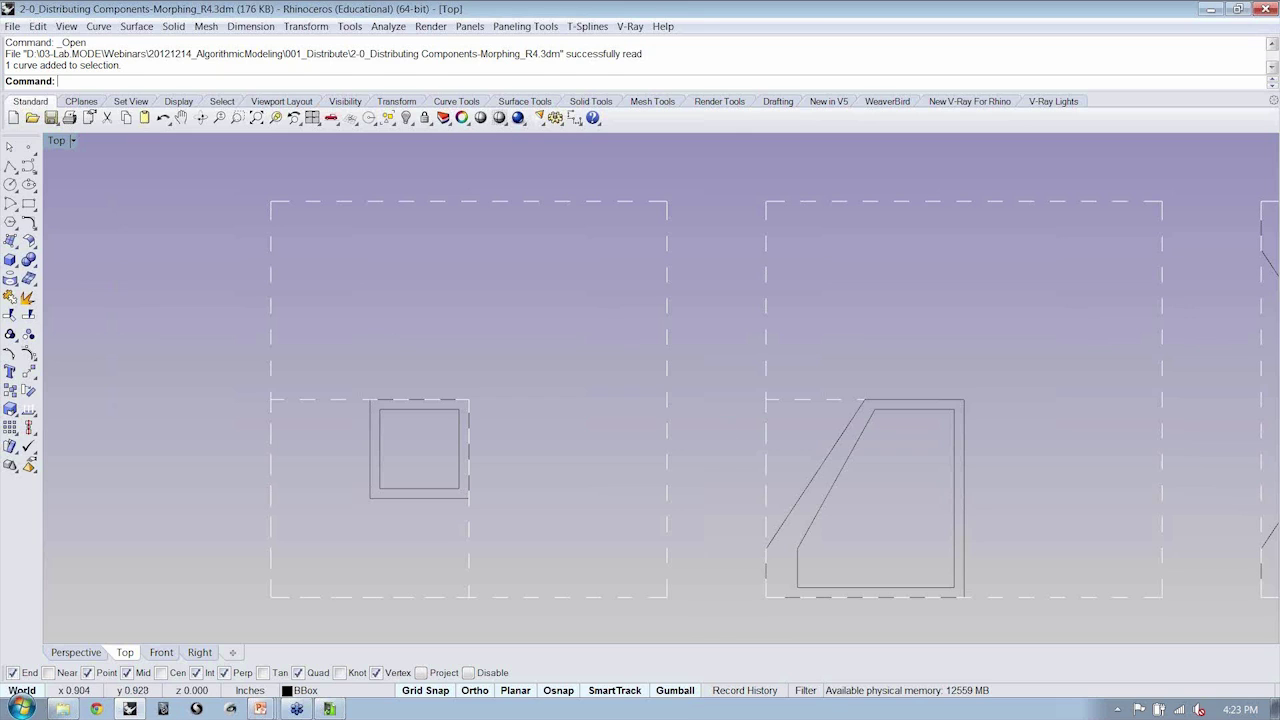
right_click_drag(553, 413, 521, 425)
left_click_drag(876, 322, 523, 349)
type("zs")
key("Return")
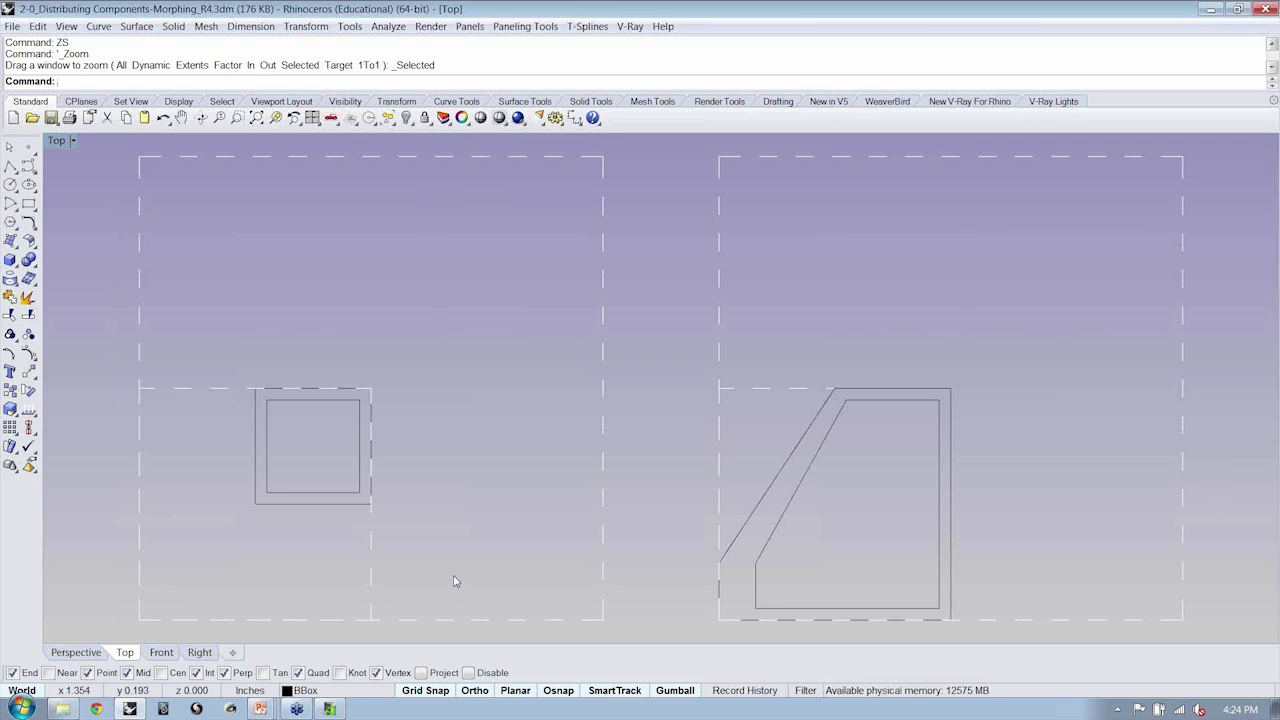
Turn on the grid and grid axes with the Grid command, then bring up the Layers panel
scroll(470, 530, "down", 4)
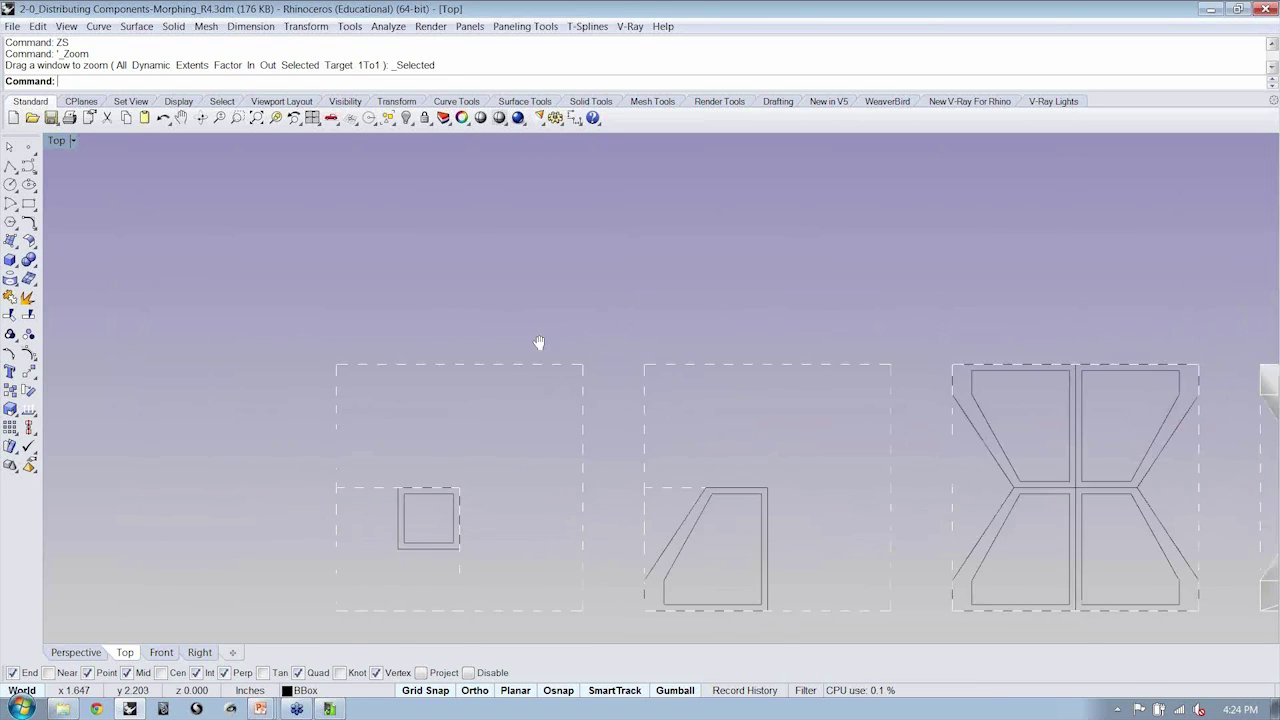
type("Gr")
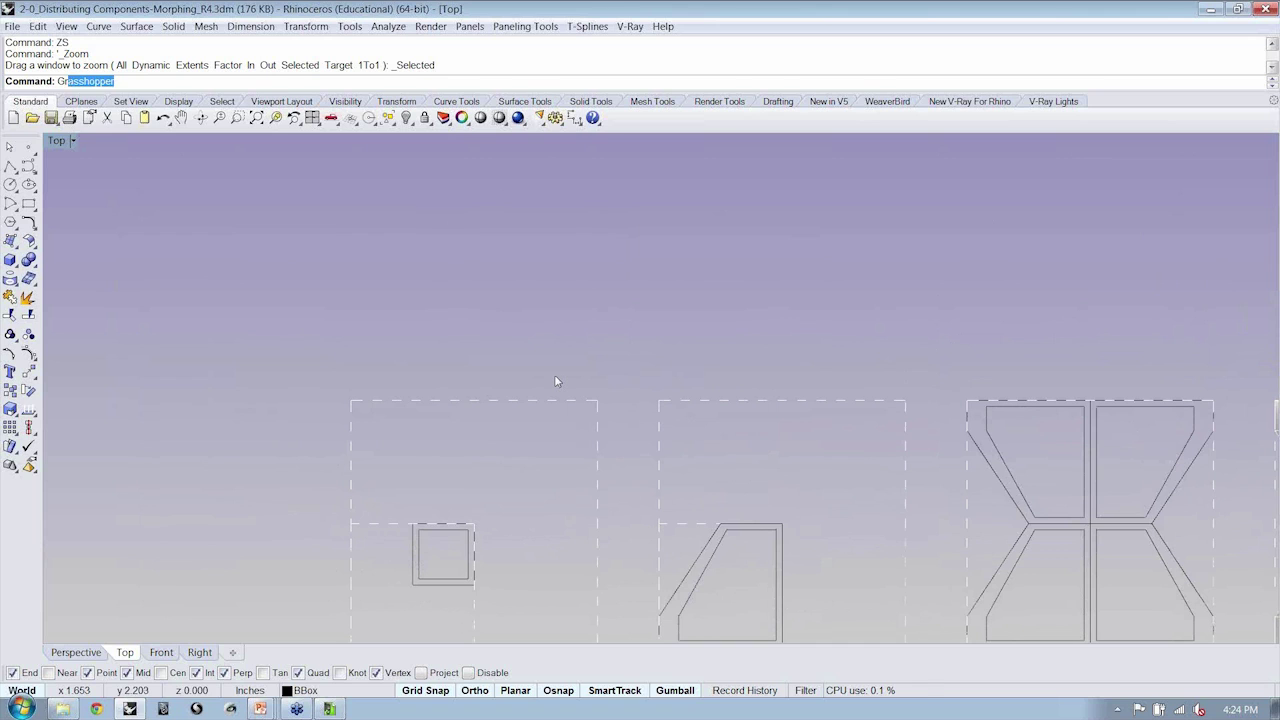
type("id")
key("Return")
type("h")
key("Return")
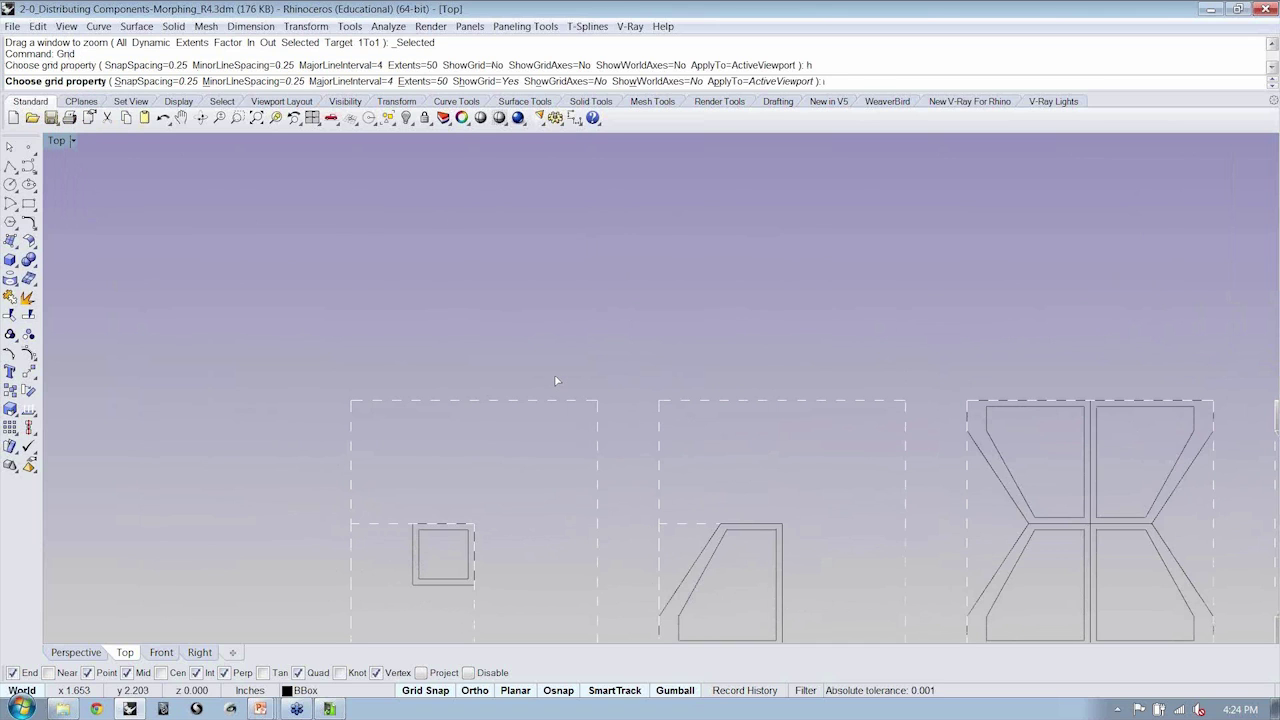
type("o")
key("Return")
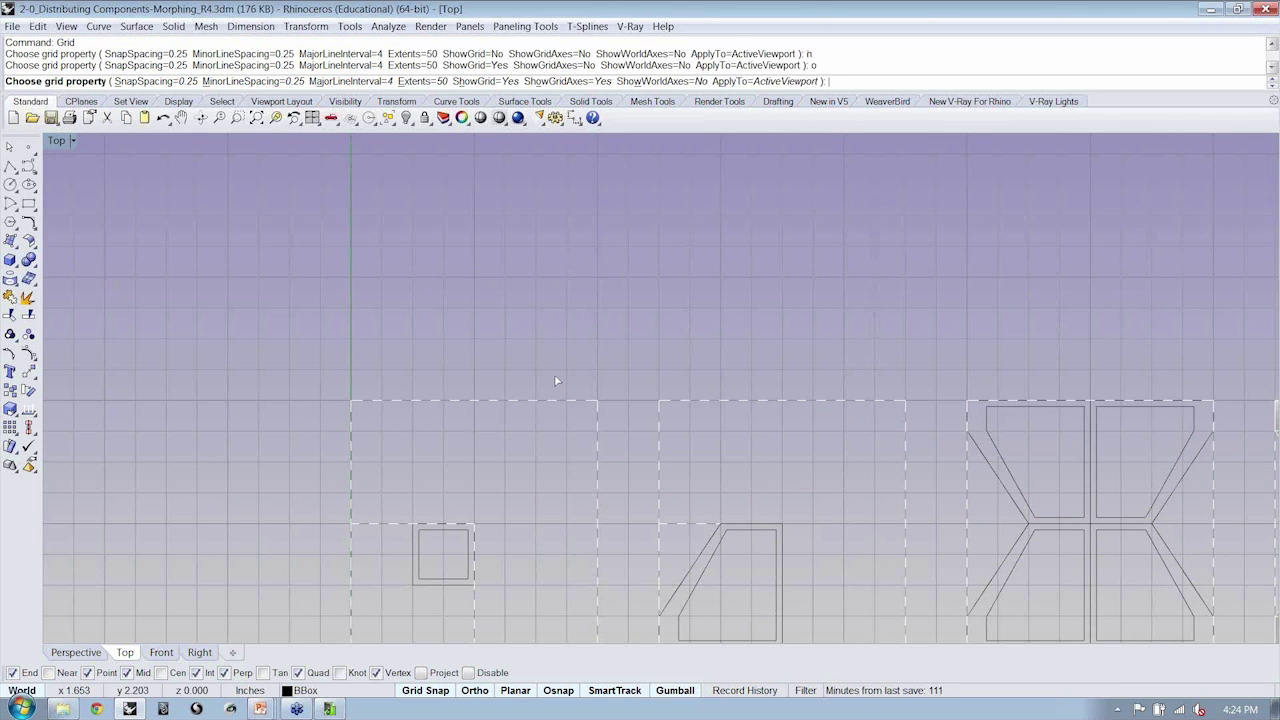
scroll(530, 365, "down", 5)
key("Return")
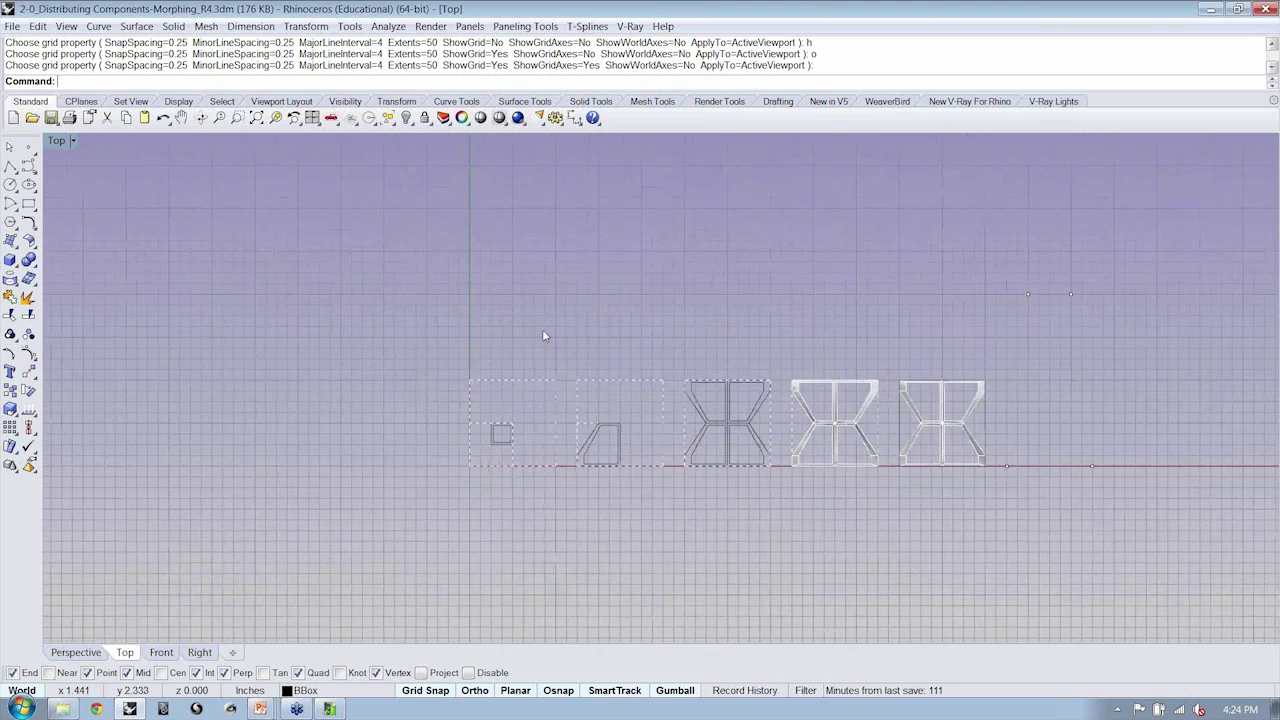
scroll(533, 358, "up", 4)
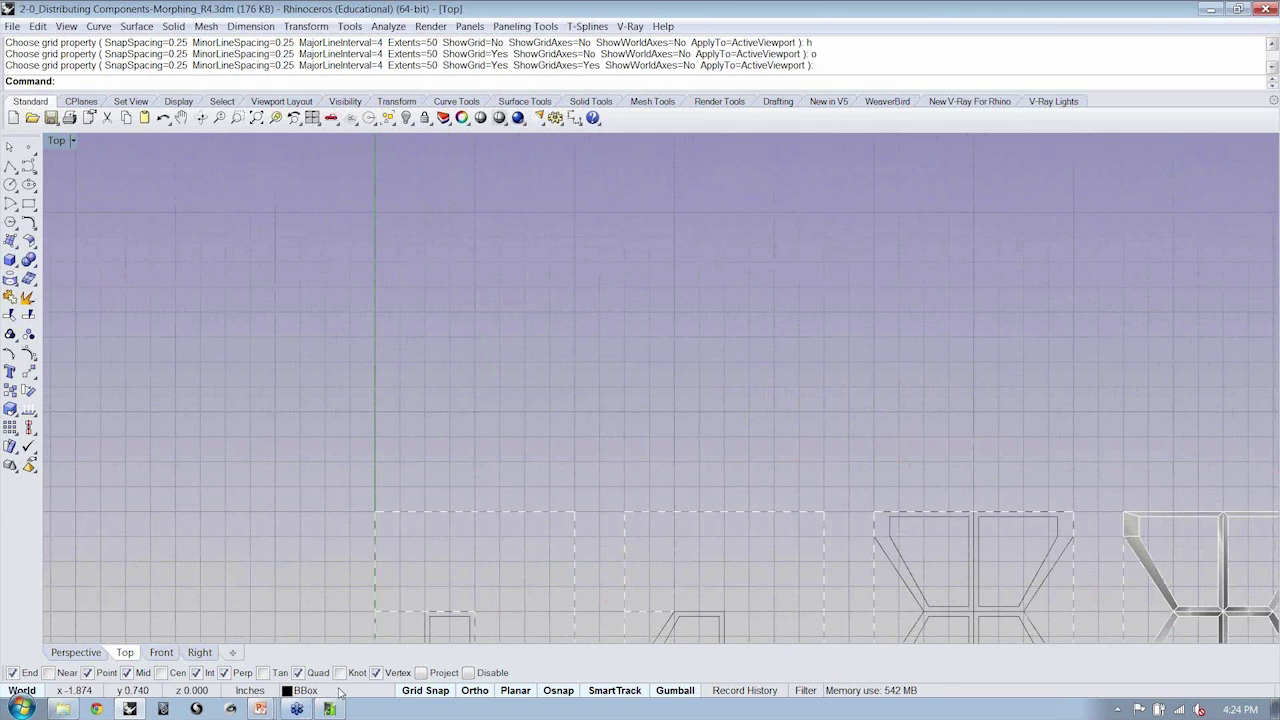
right_click(302, 692)
Dock the Layers panel and make Reference the current layer
left_click_drag(180, 220, 123, 215)
double_click(20, 207)
left_click(20, 208)
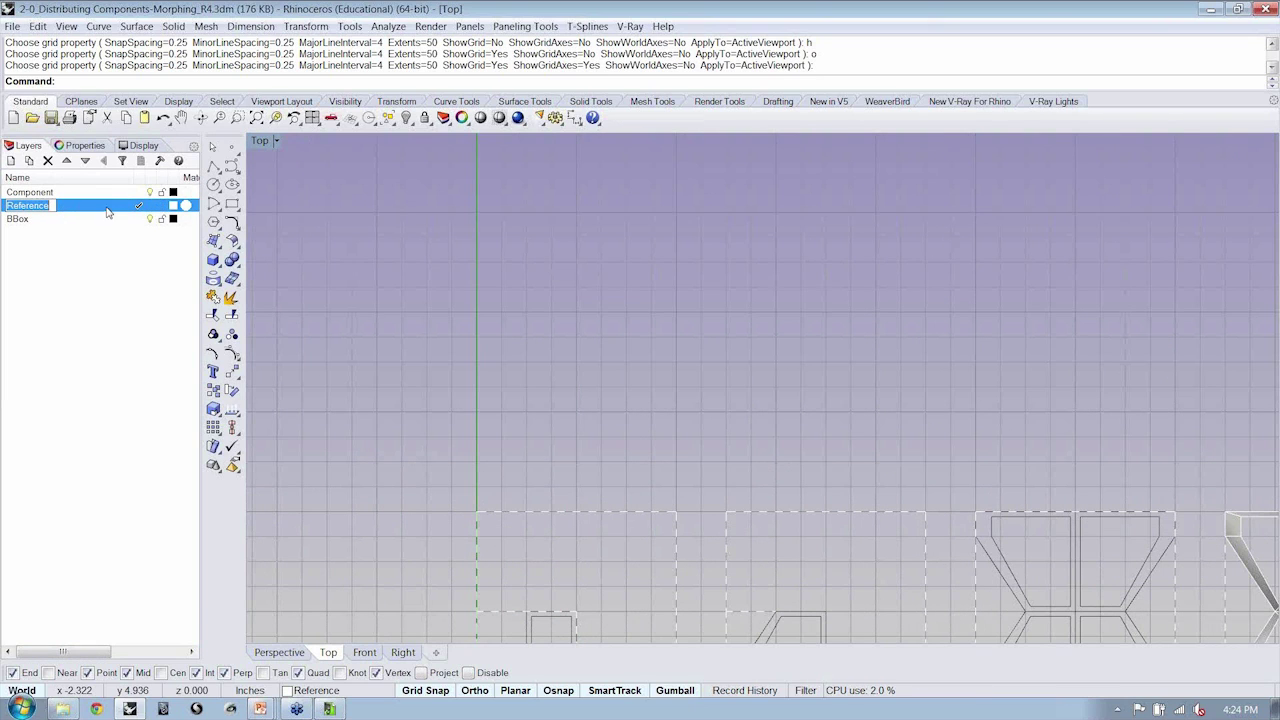
left_click(100, 281)
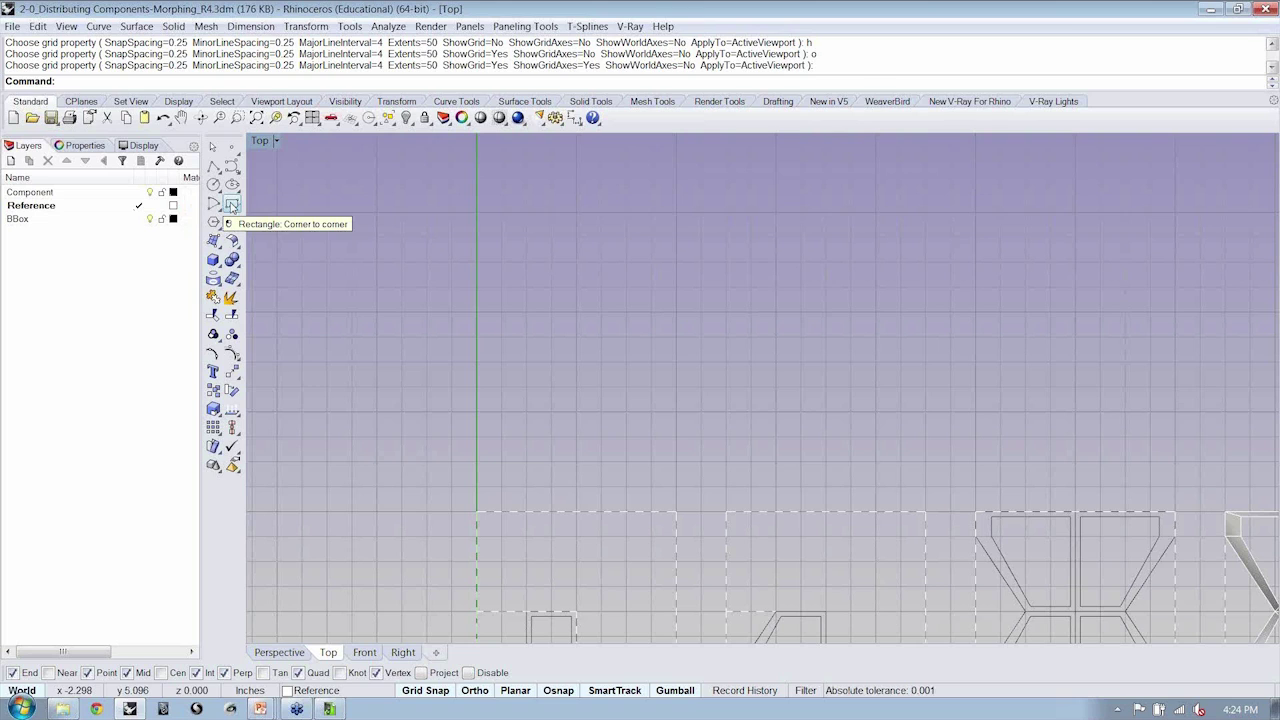
Draw a corner-to-corner square from 0,3 to 2,5
left_click(231, 205)
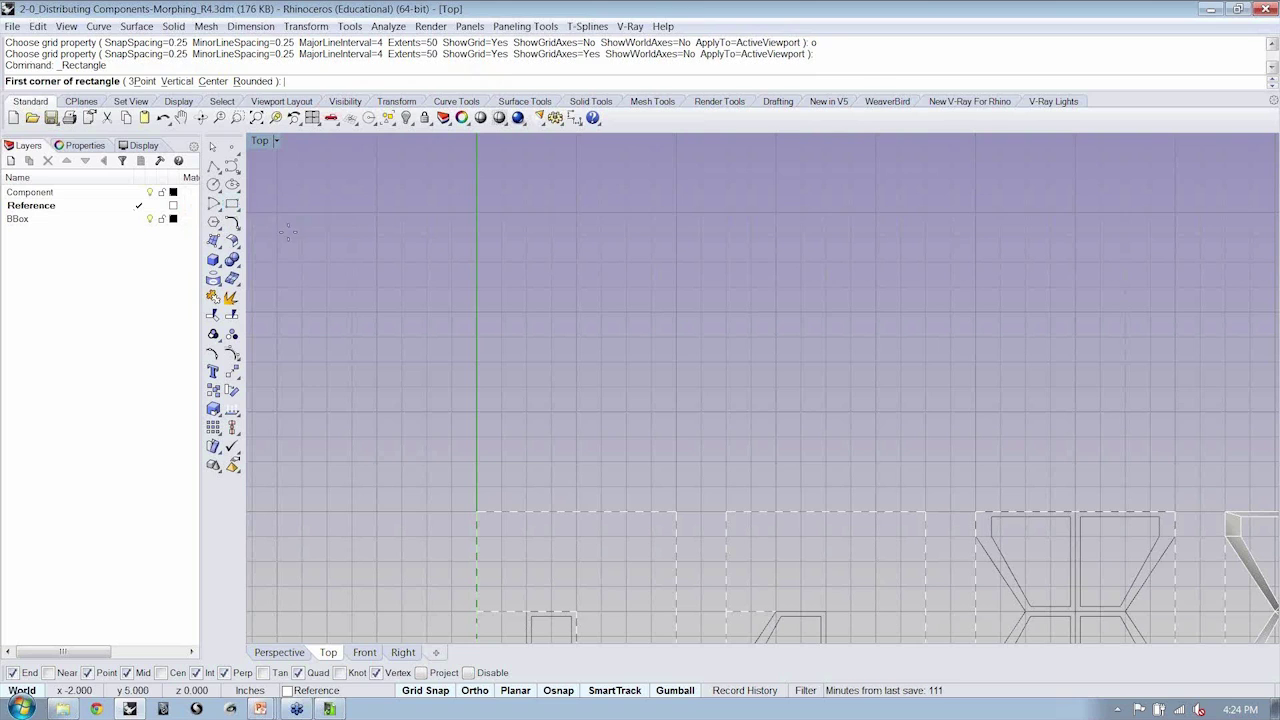
left_click(476, 412)
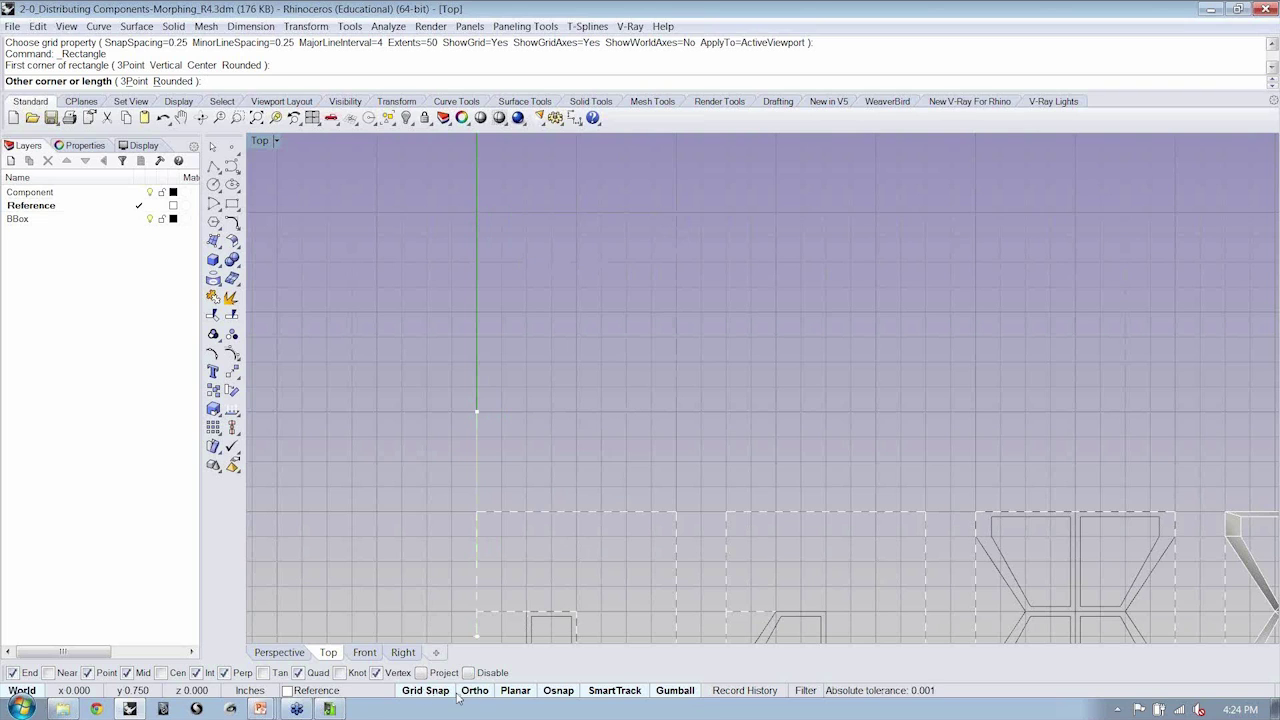
left_click(675, 212)
right_click_drag(651, 306, 658, 333)
scroll(670, 352, "up", 2)
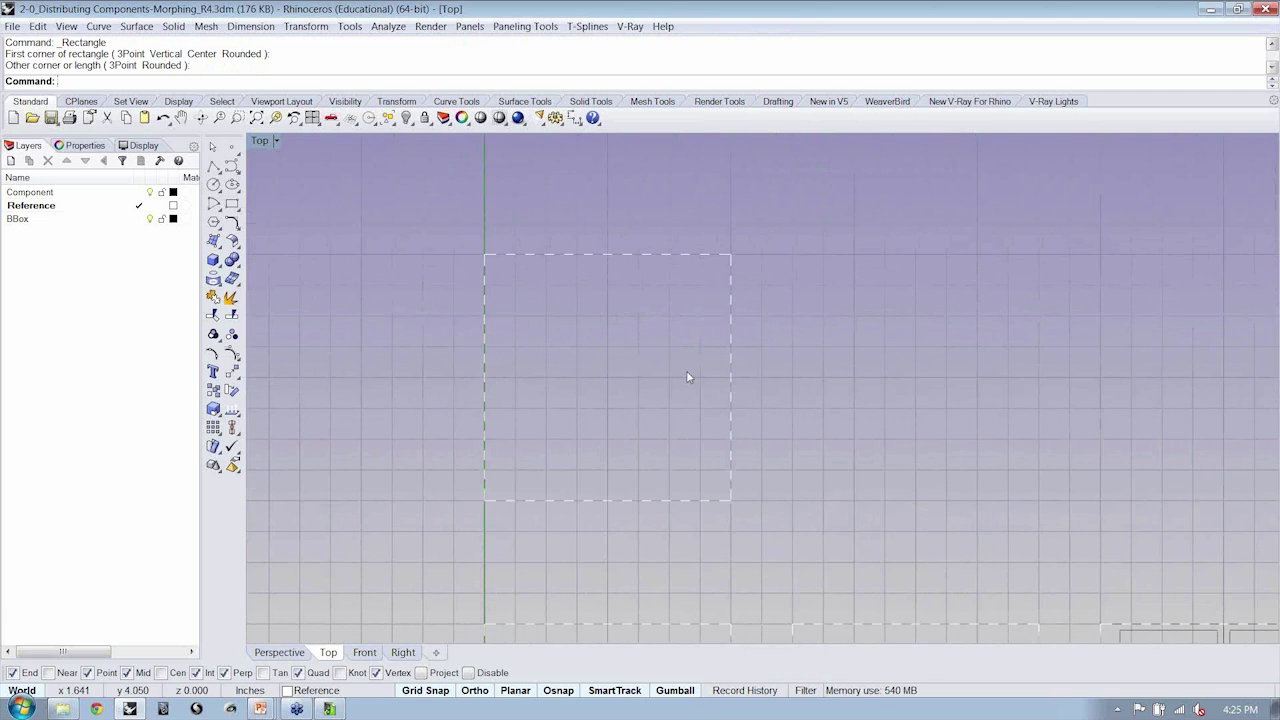
Hide the grid axes and the grid with the Grid command
type("Grid")
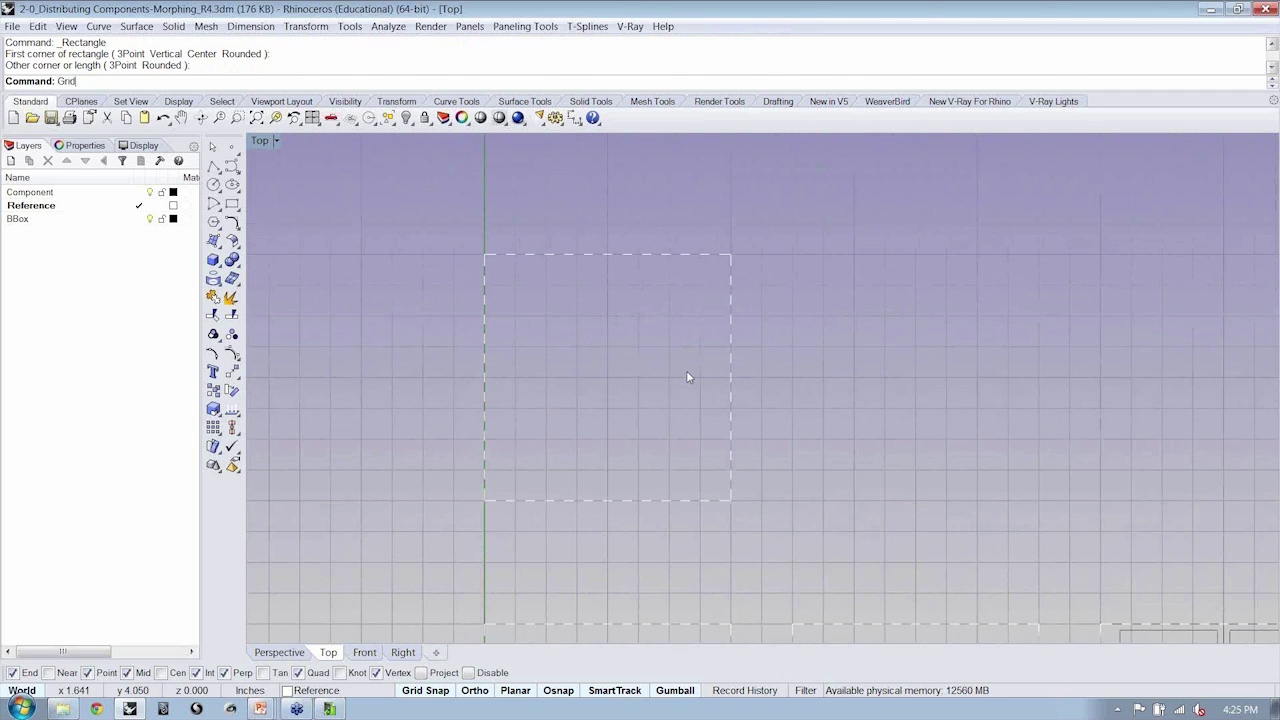
key("Return")
type("o")
key("Return")
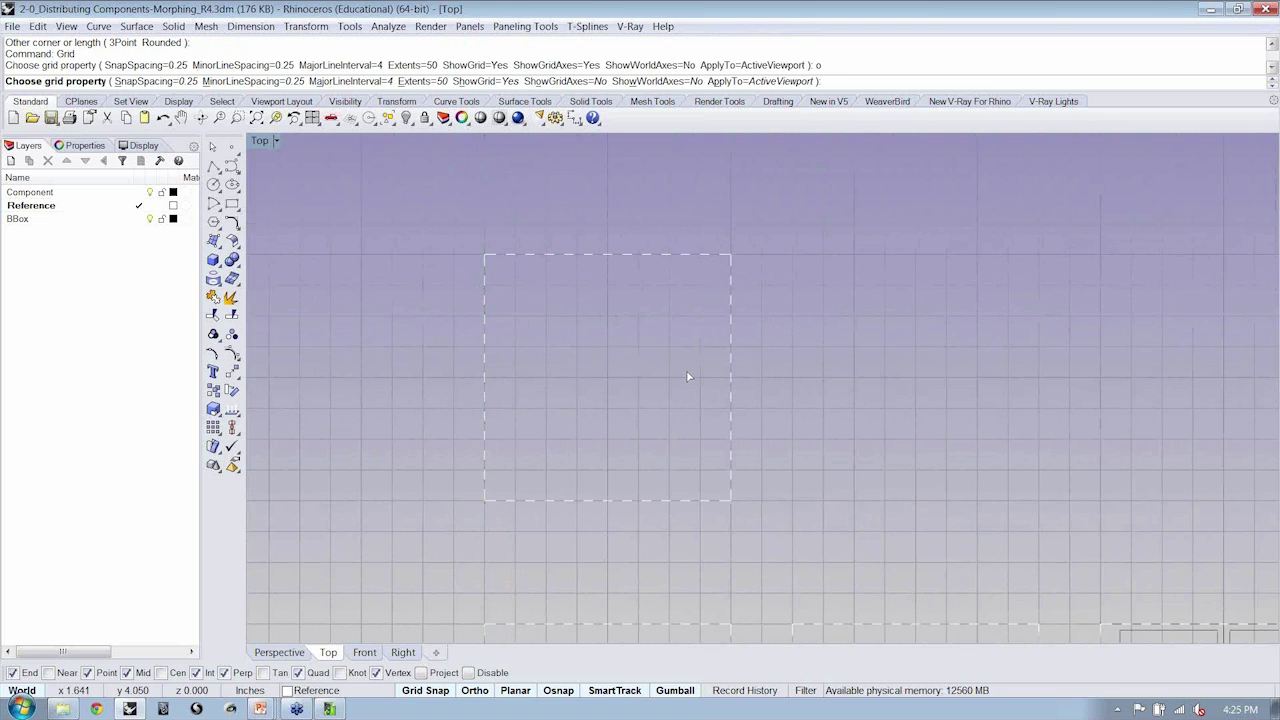
type("h")
key("Return")
key("Return")
Inspect the new square and the nested trapezoid's two curves
scroll(686, 370, "up", 1)
right_click_drag(659, 386, 691, 423)
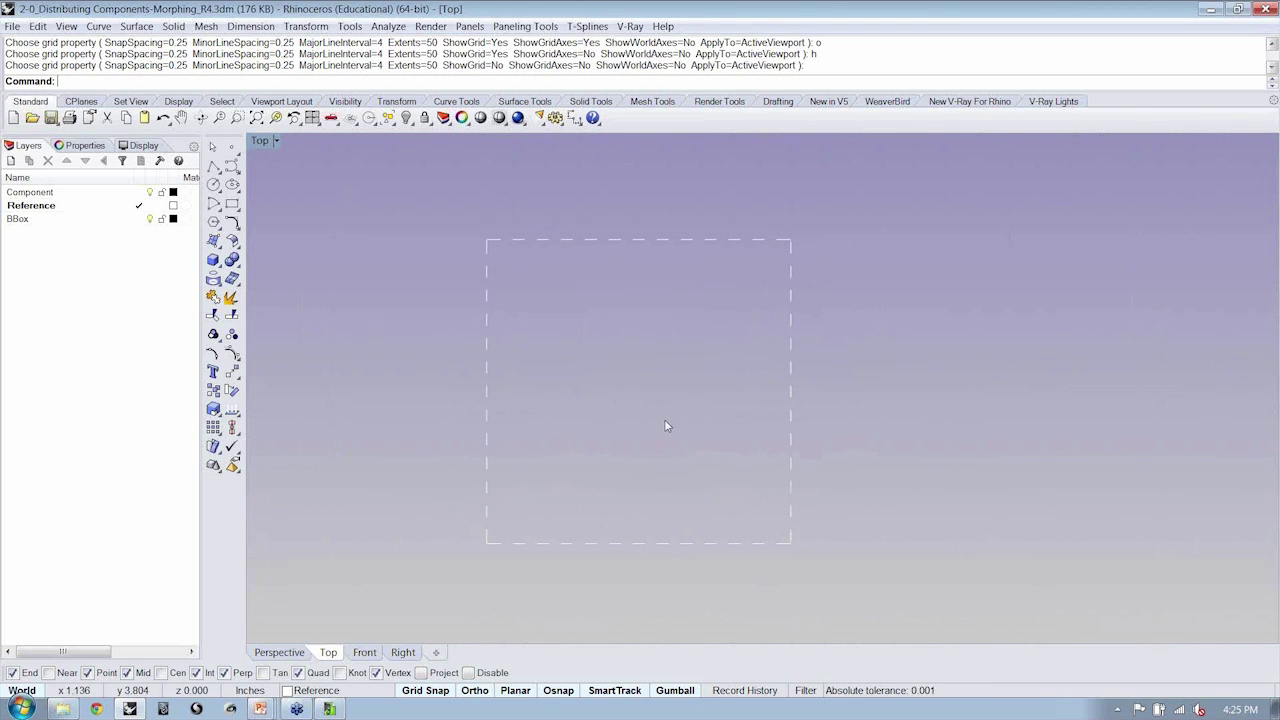
left_click(788, 543)
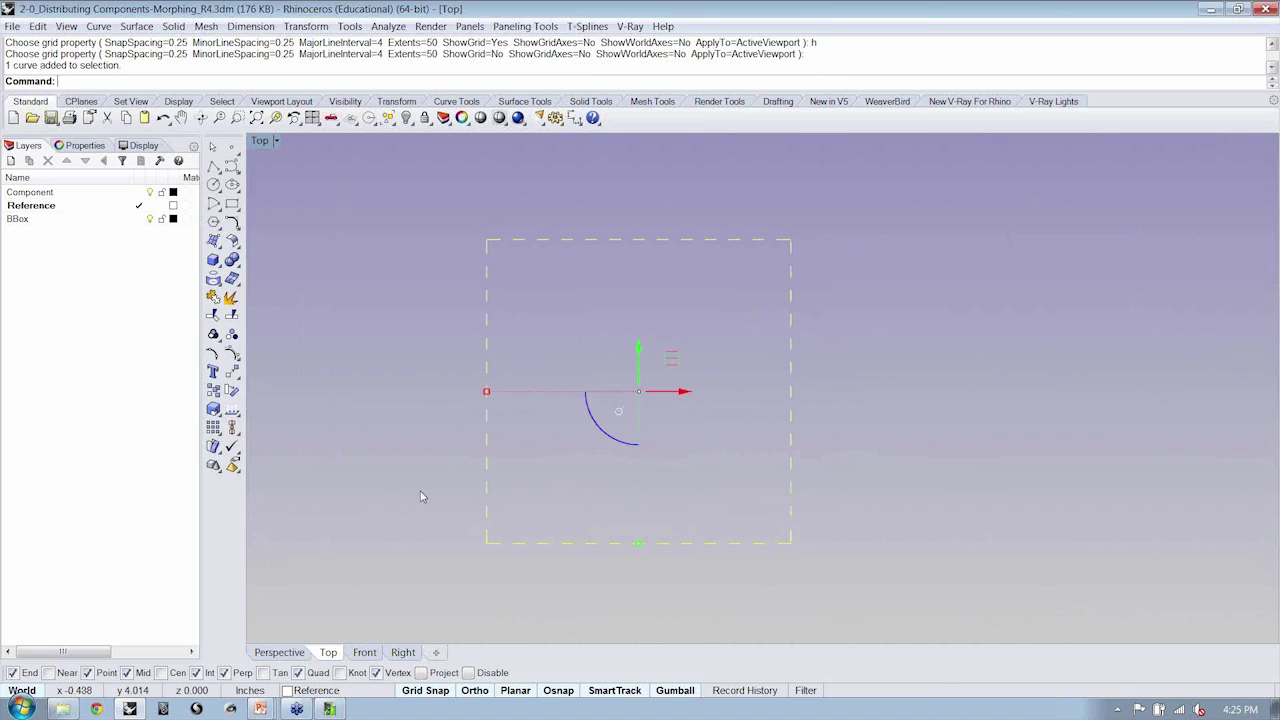
left_click(716, 453)
right_click_drag(743, 517, 762, 378)
left_click_drag(819, 489, 817, 492)
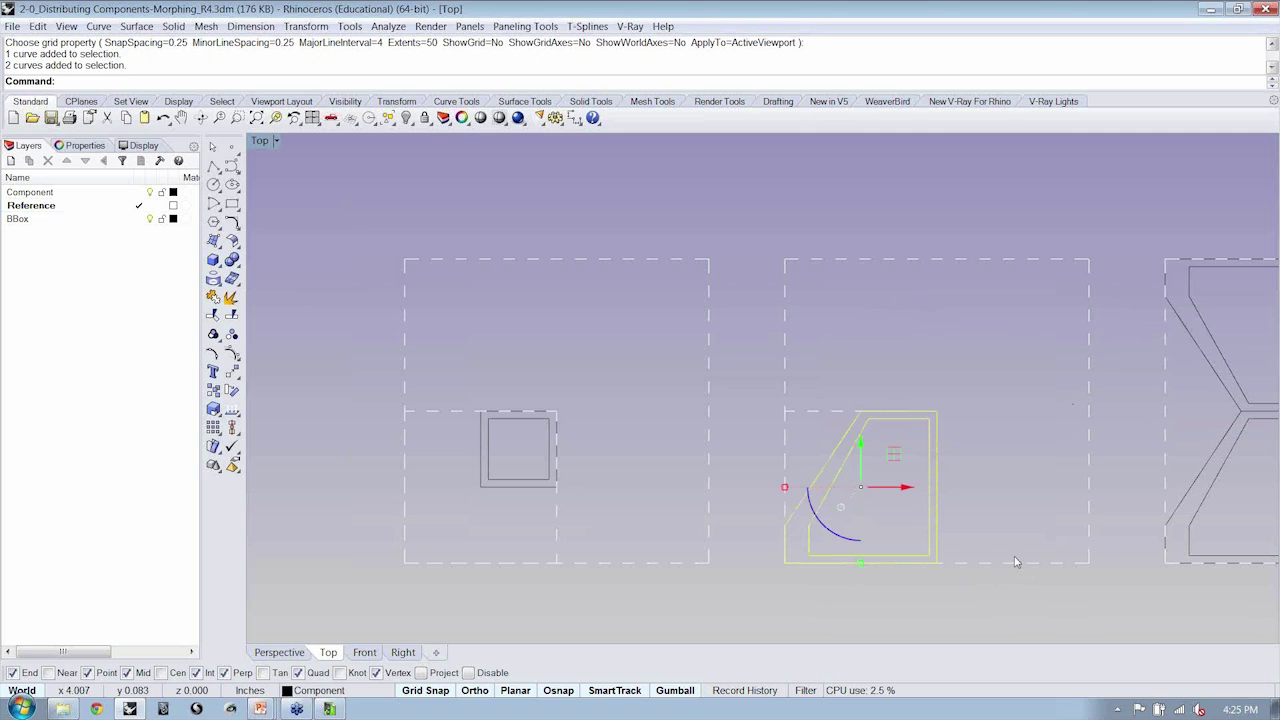
key("Escape")
Check the hourglass component's curves, then select the new dashed reference square
right_click_drag(922, 377, 591, 385)
left_click(972, 480)
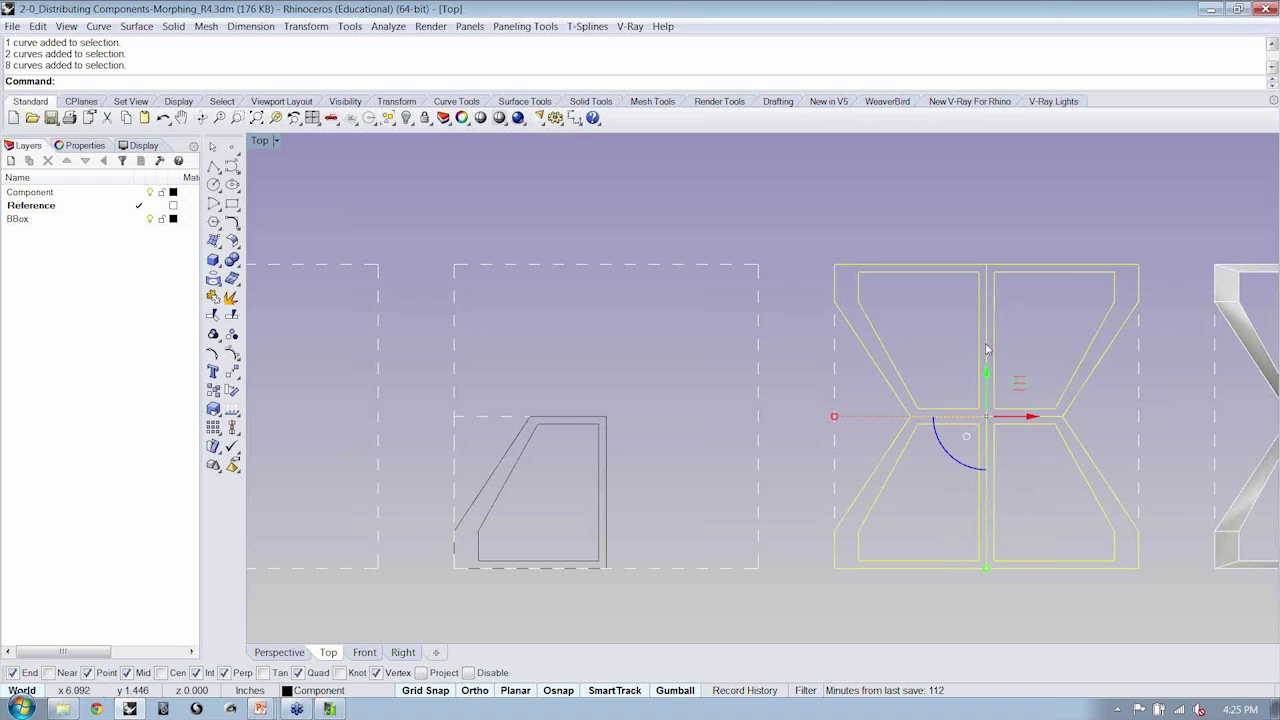
key("Escape")
right_click_drag(669, 226, 795, 486)
right_click_drag(586, 458, 600, 535)
left_click(607, 532)
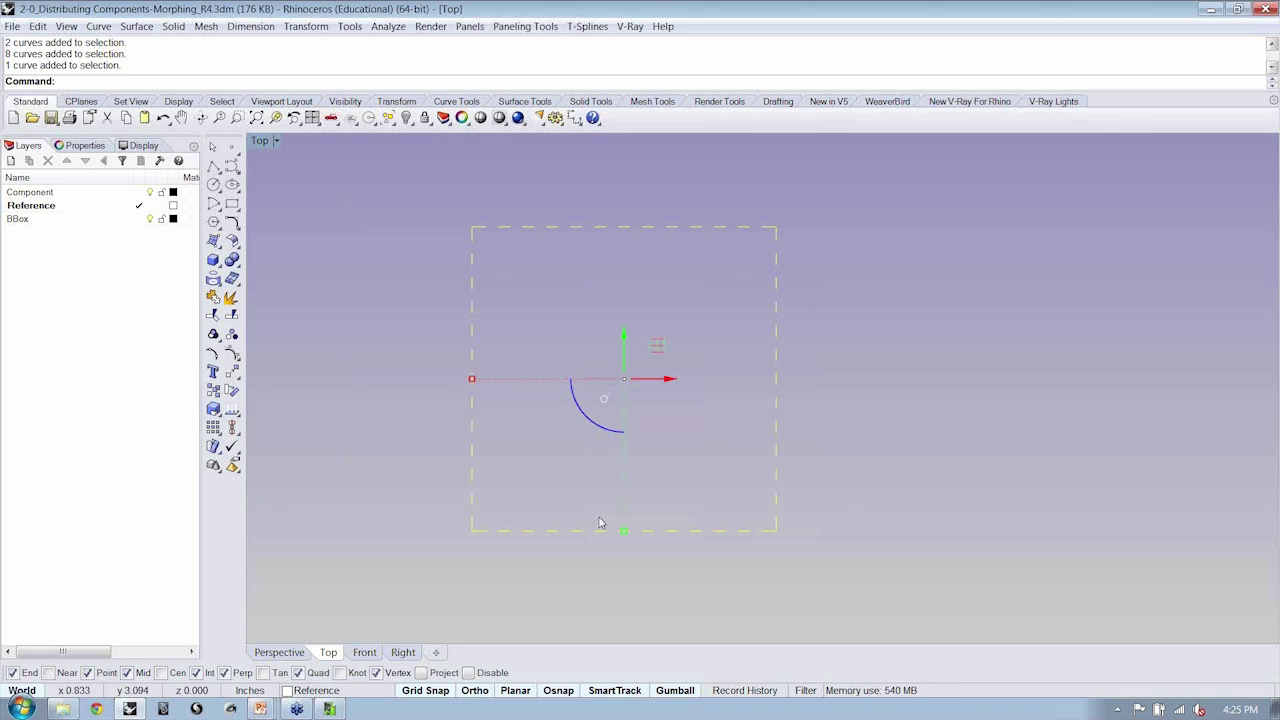
Scale a copy of the square by 0.5 from its lower-left corner and select it
type("Scale")
key("Return")
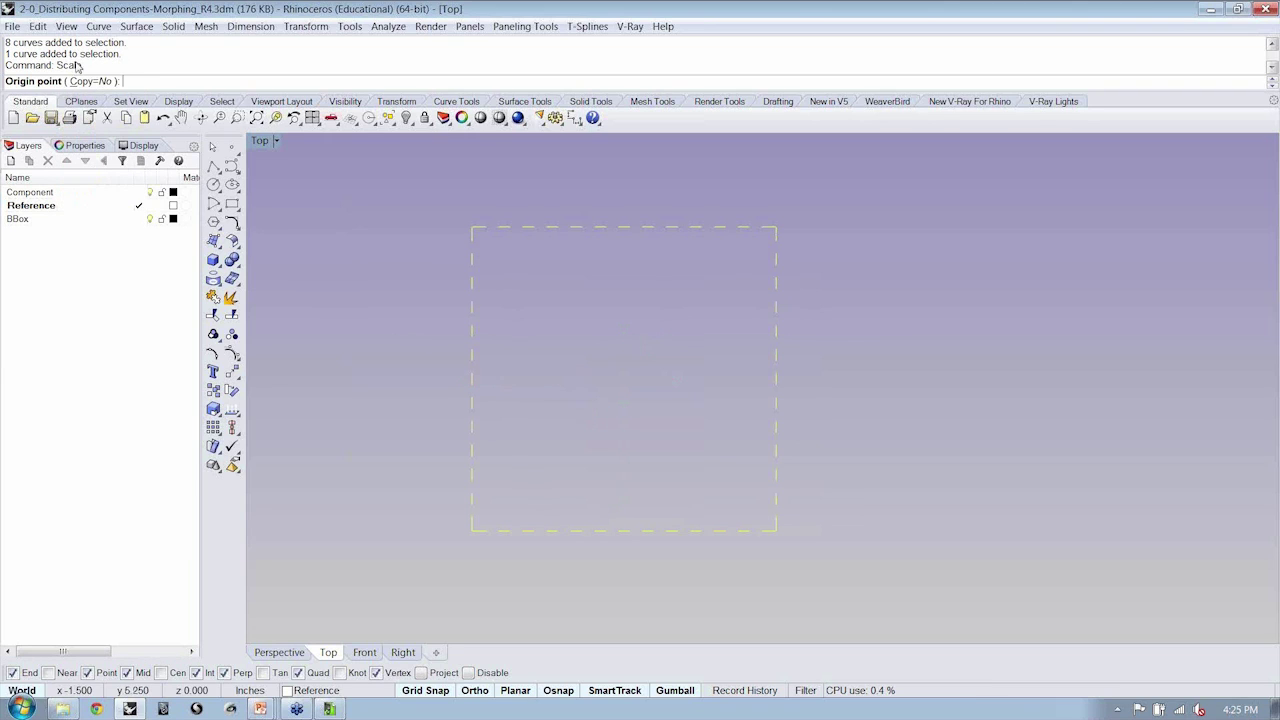
left_click(91, 82)
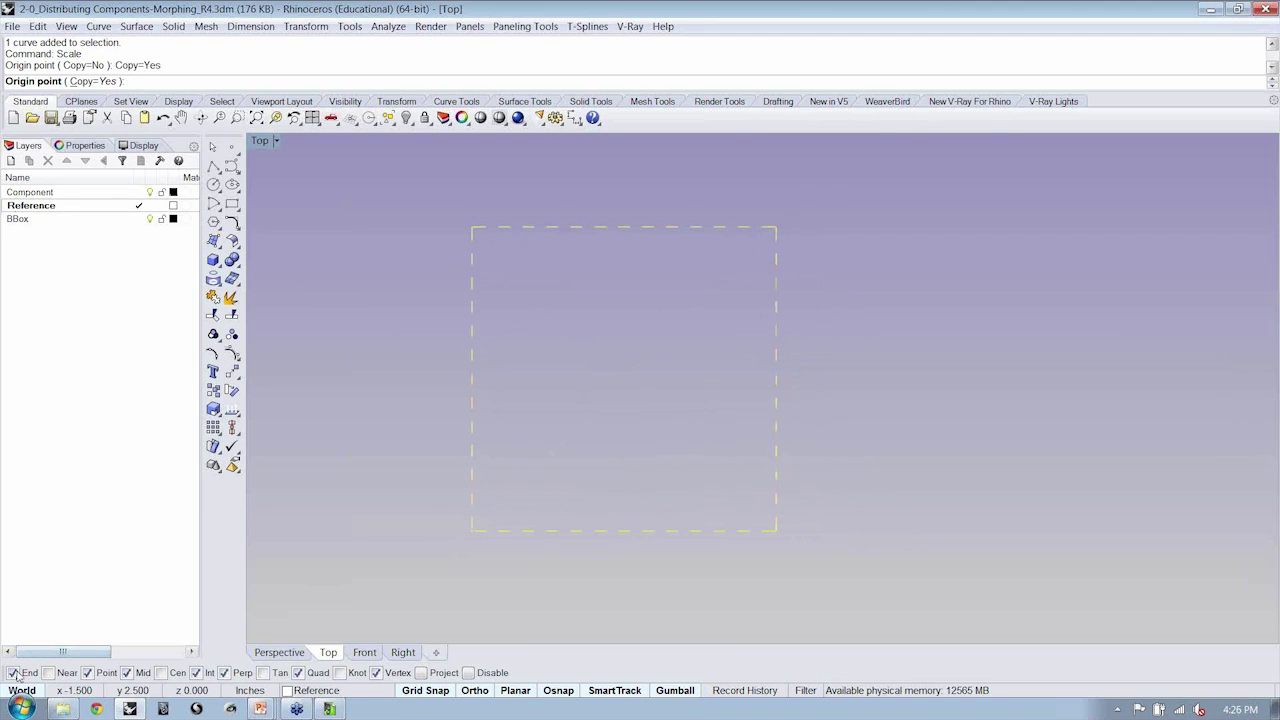
left_click(471, 530)
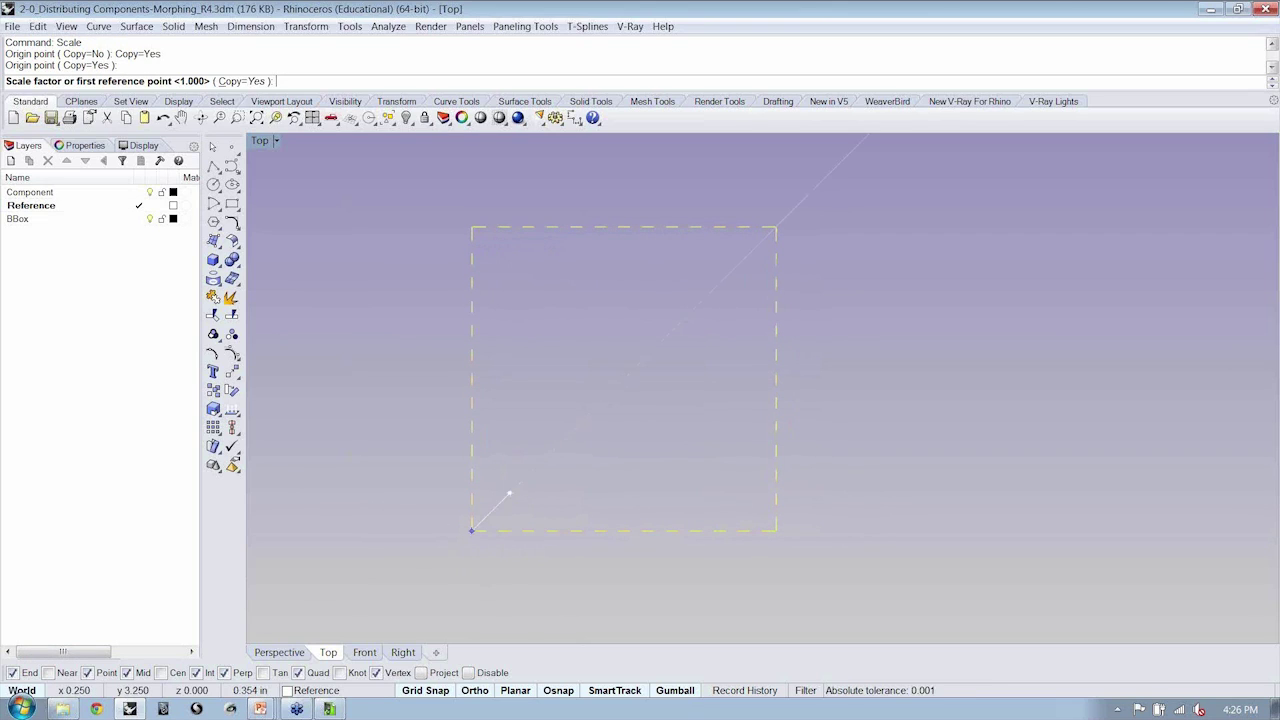
type(".5")
key("Return")
left_click(528, 531)
key("Escape")
key("Escape")
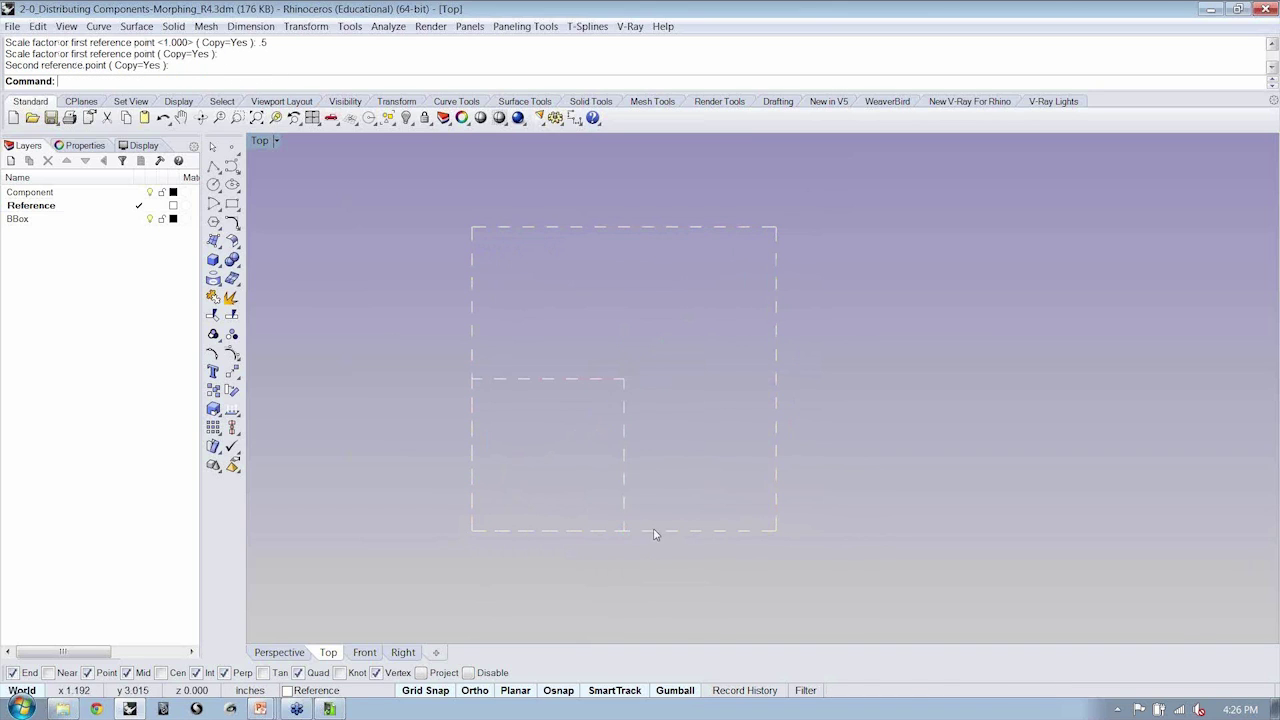
left_click(622, 384)
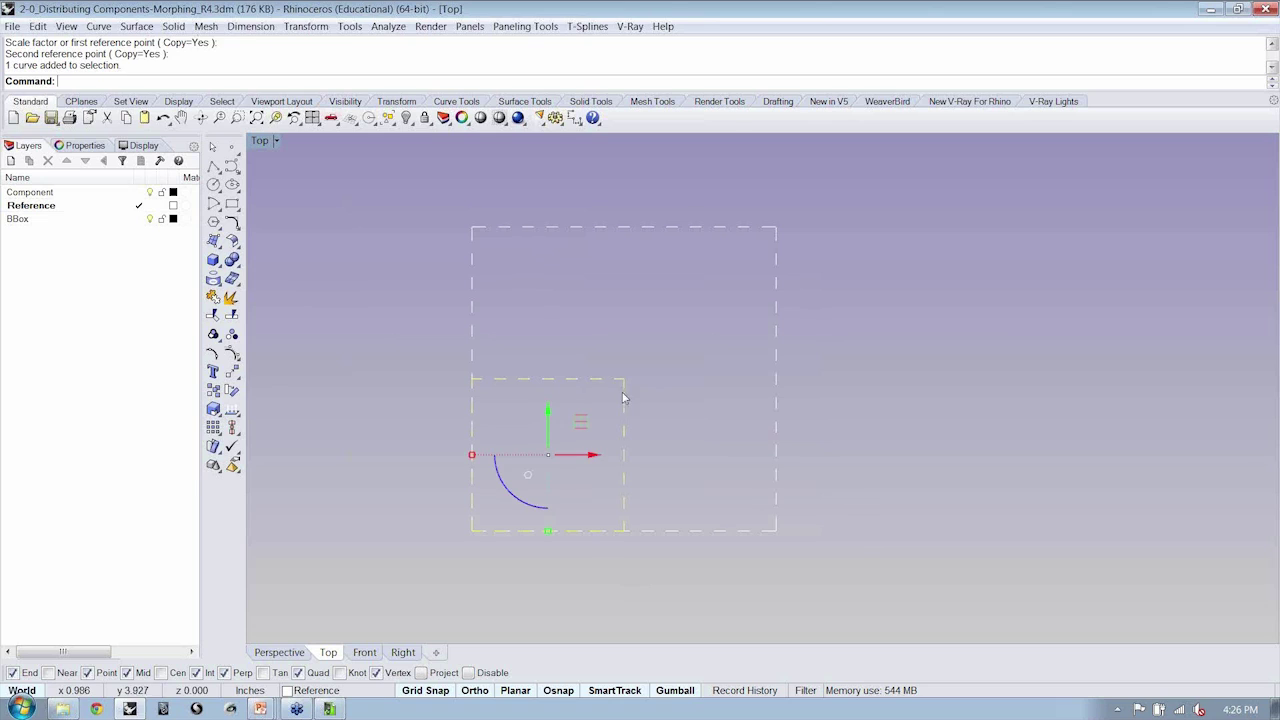
Recentre the view on the half-size square and make Component the current layer
right_click_drag(601, 562, 646, 360)
scroll(634, 523, "down", 2)
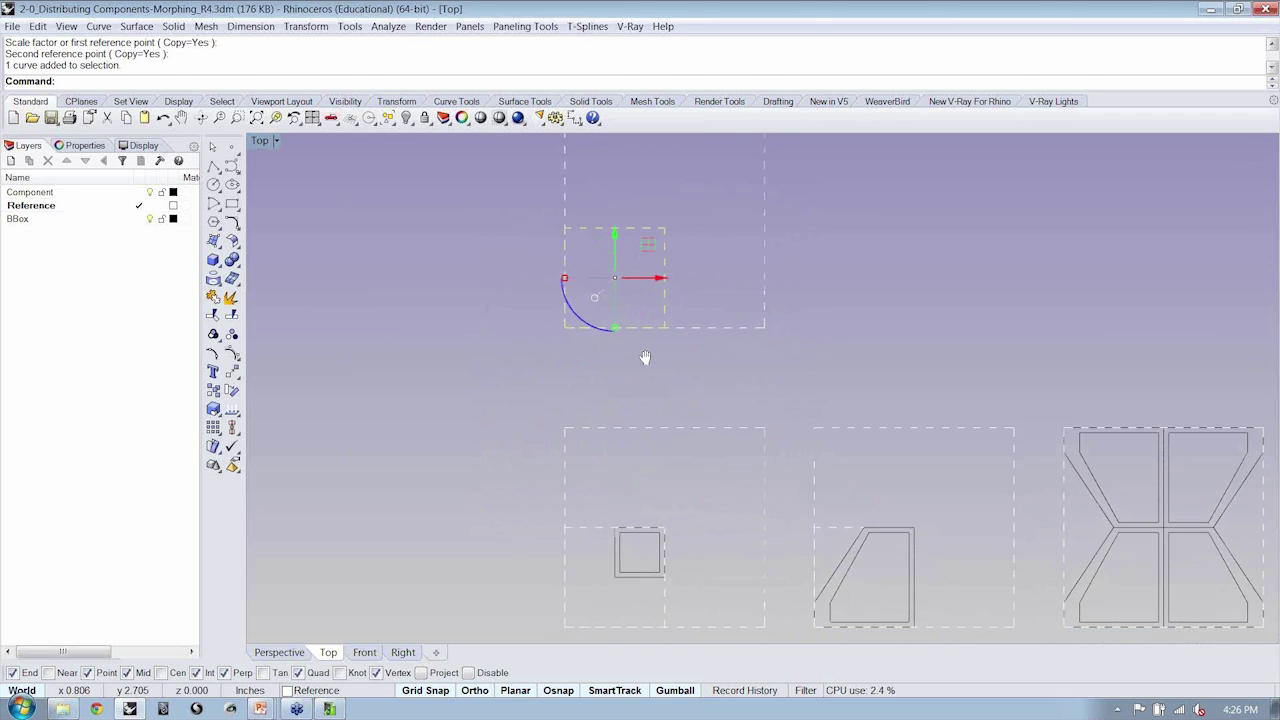
right_click_drag(643, 339, 640, 413)
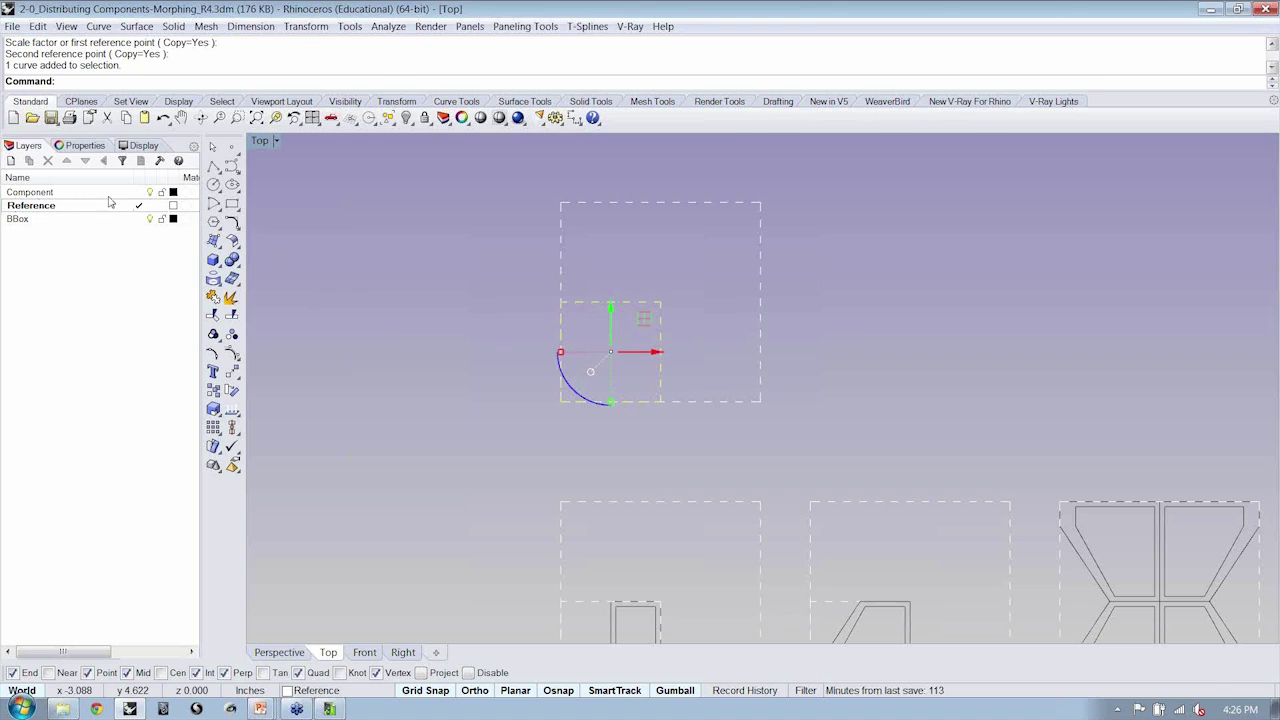
left_click(141, 192)
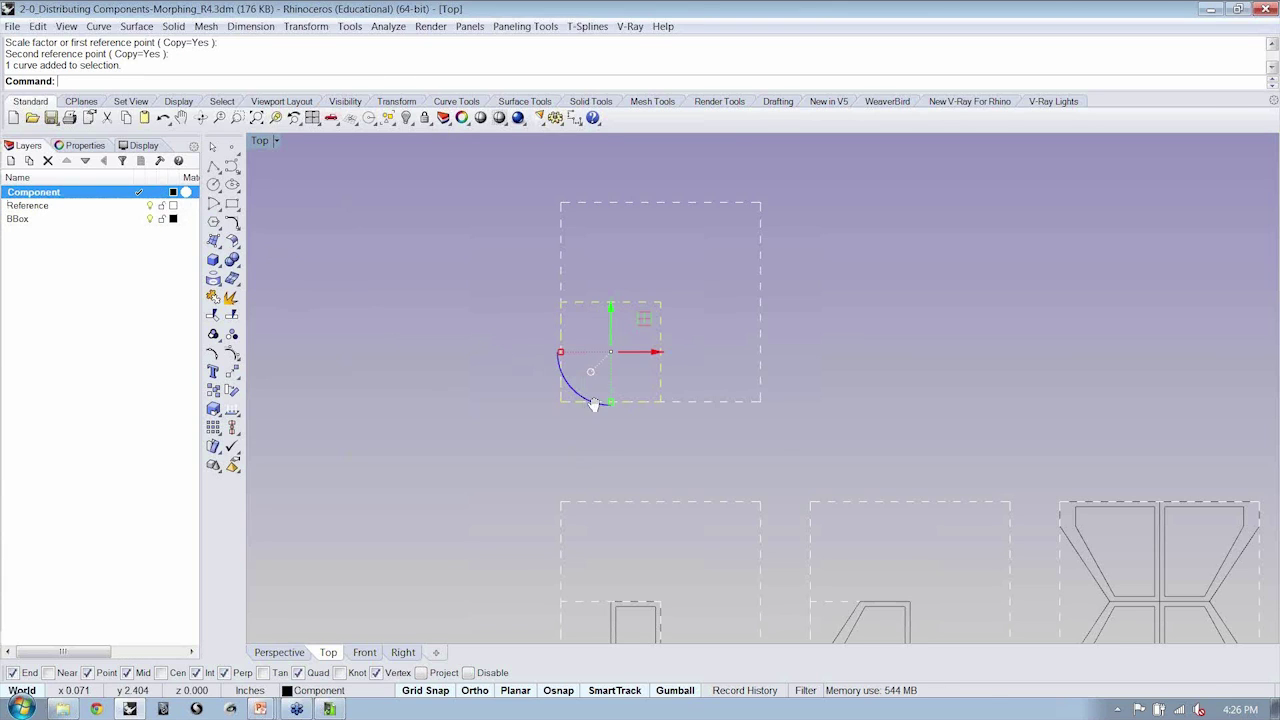
scroll(692, 298, "up", 3)
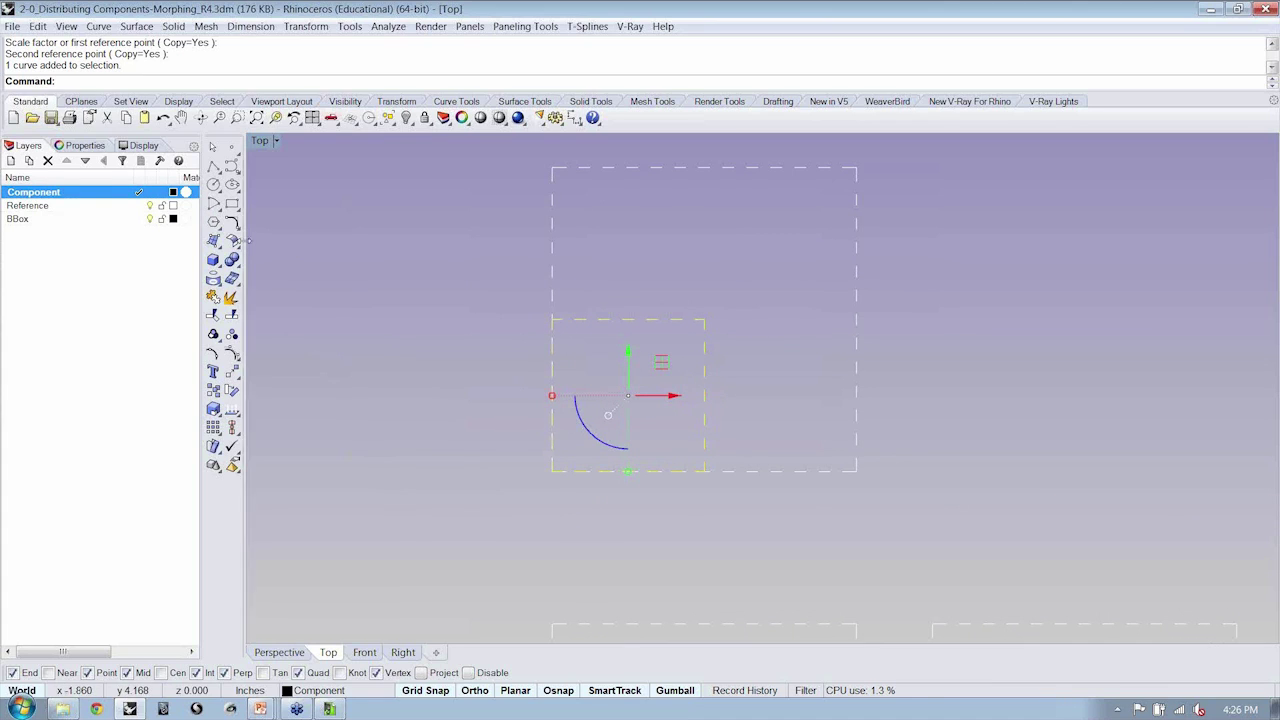
Scale the half-size square by 0.5 from its top-right corner using Scale 3-D
left_click(306, 26)
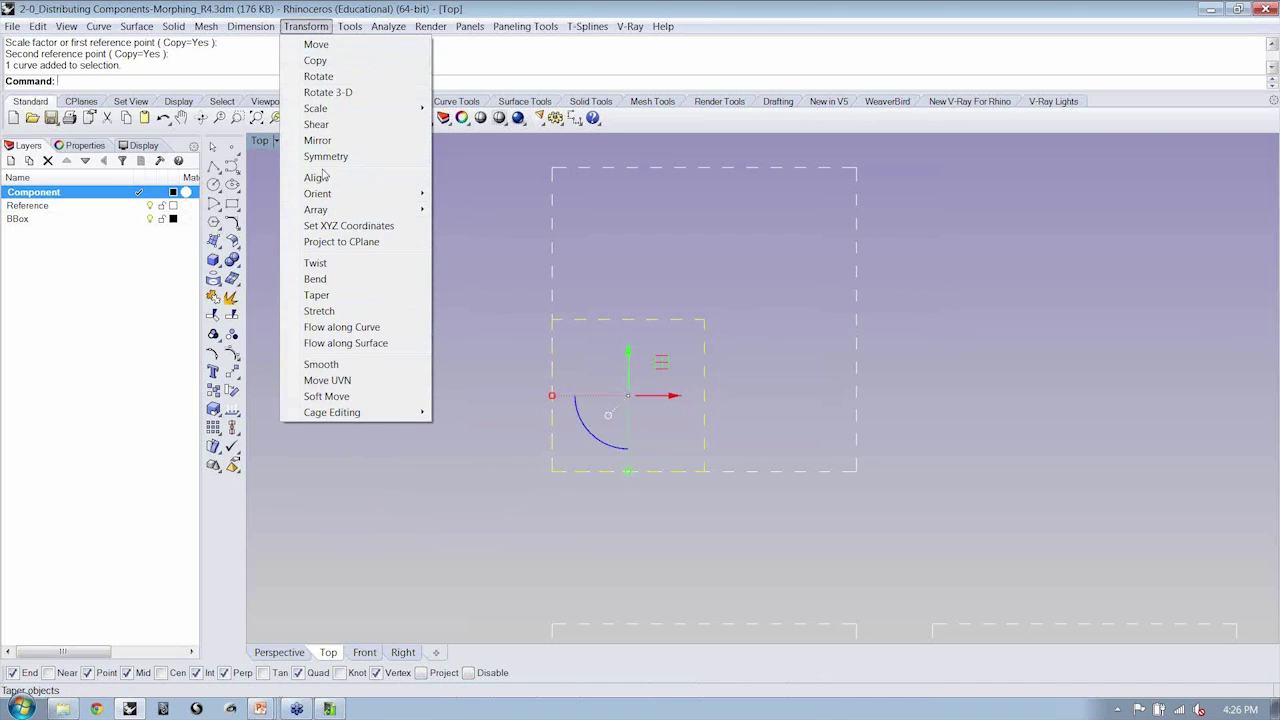
mouse_move(330, 112)
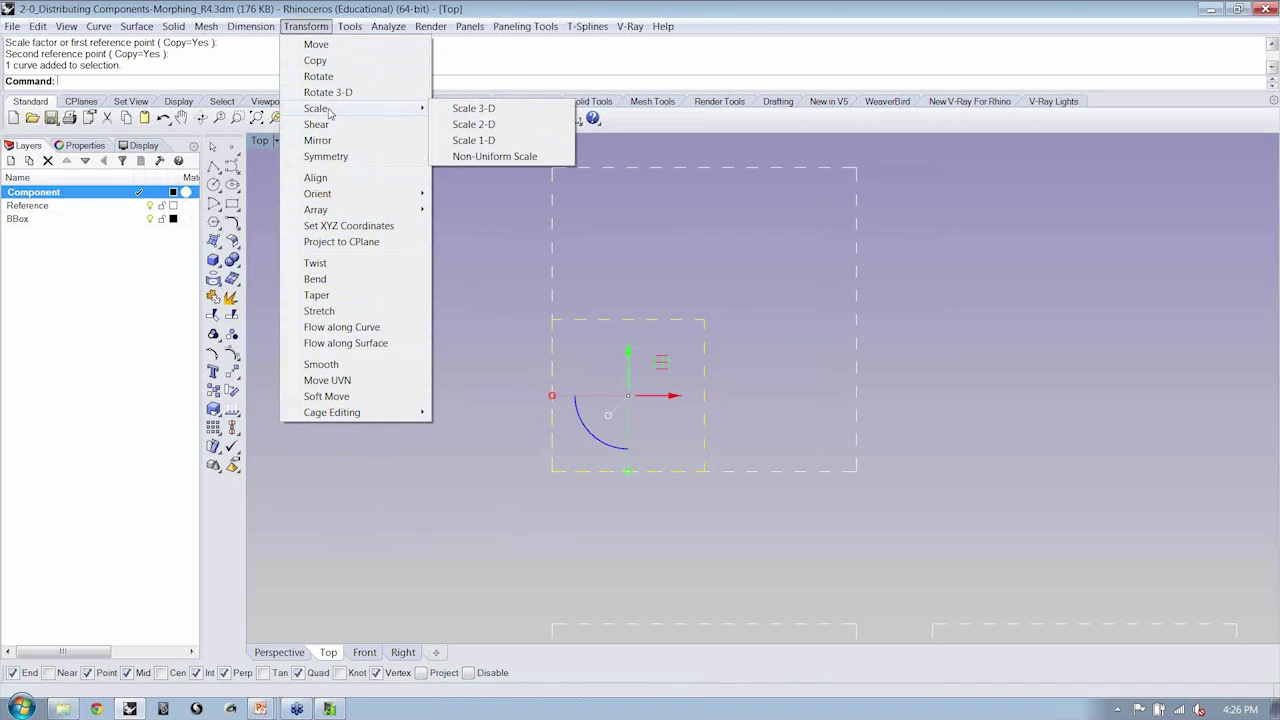
left_click(481, 110)
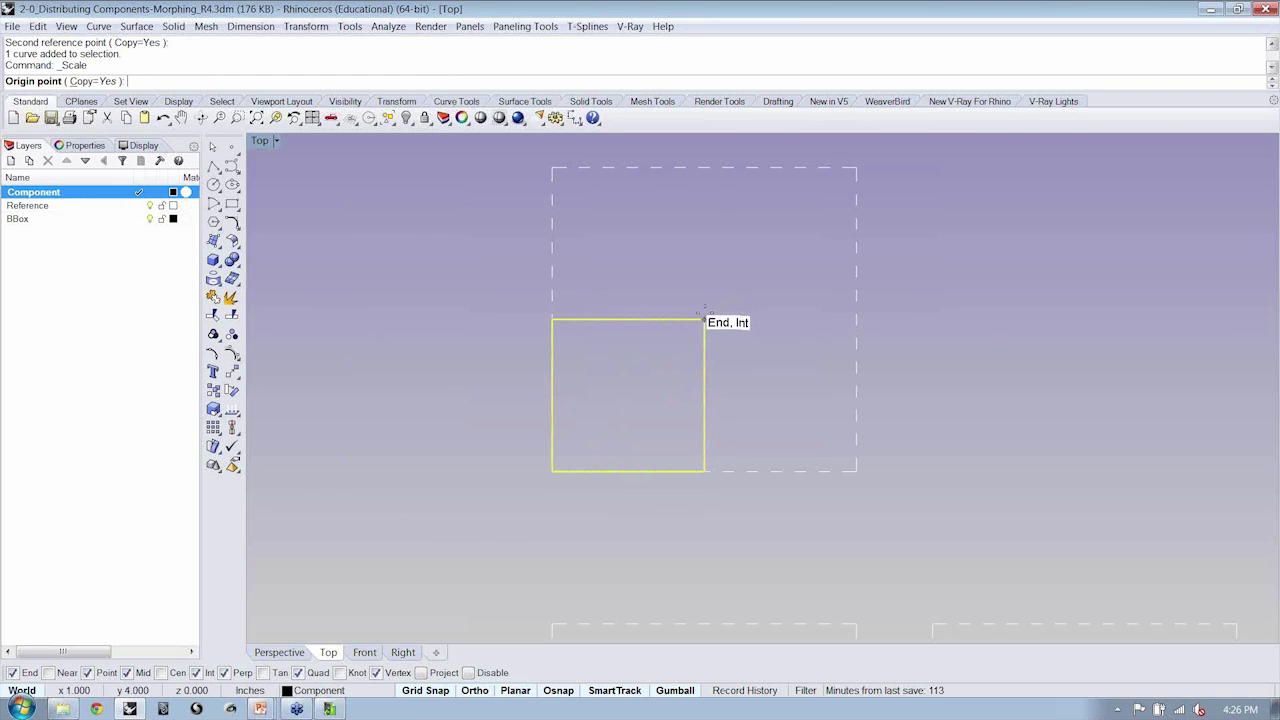
left_click(704, 320)
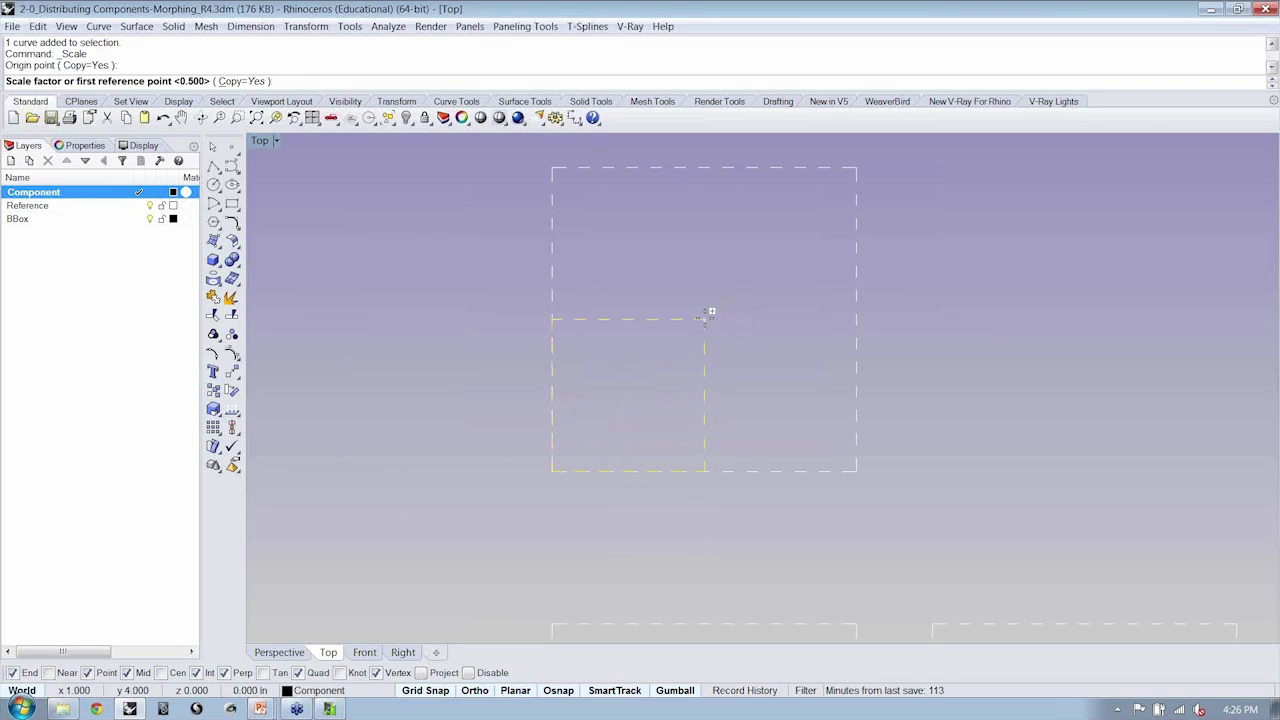
key("Return")
left_click(714, 317)
key("Escape")
key("Escape")
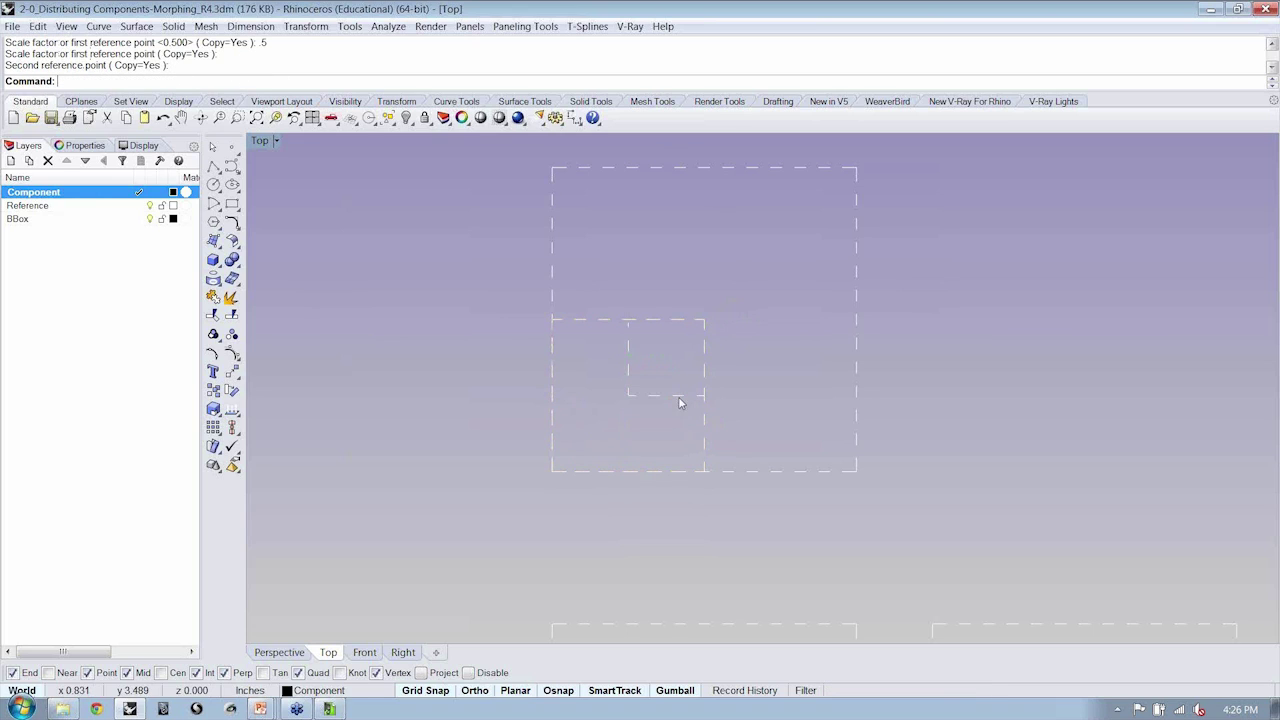
left_click(682, 396)
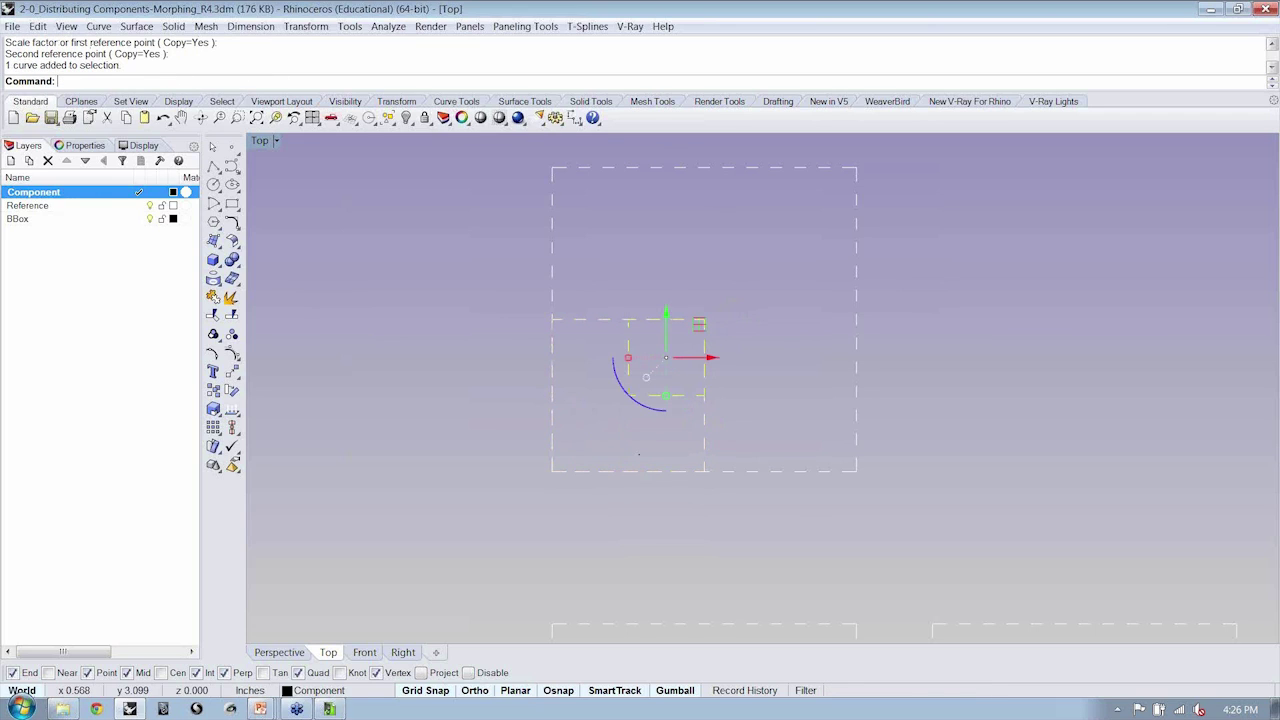
scroll(649, 377, "up", 3)
left_click(617, 440)
Move the quarter-size square onto the Component layer
left_click(614, 425)
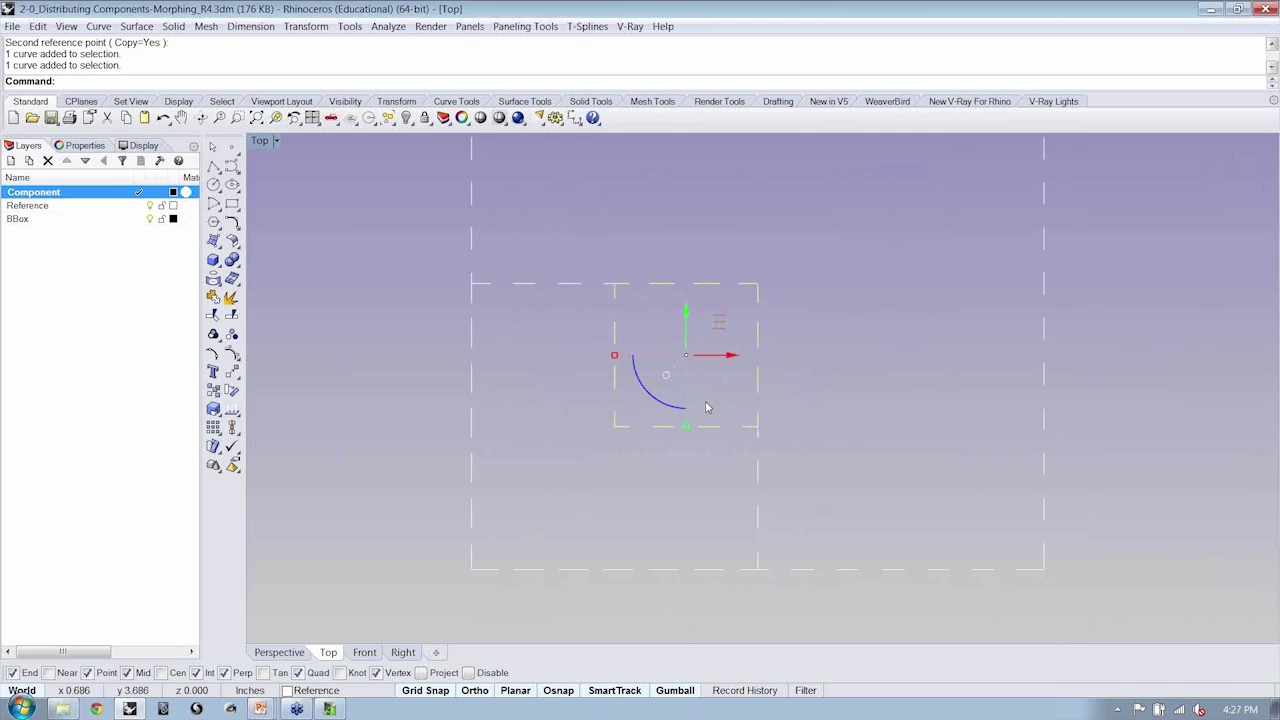
right_click_drag(646, 490, 660, 503)
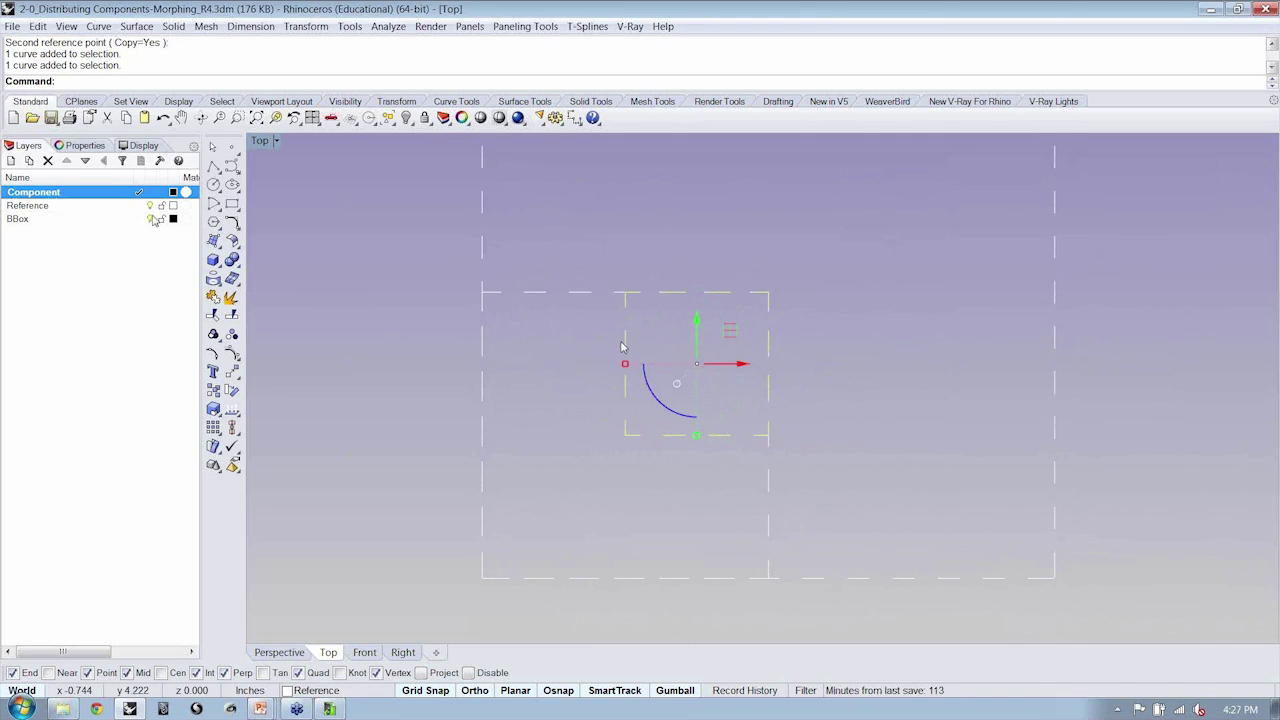
right_click(69, 201)
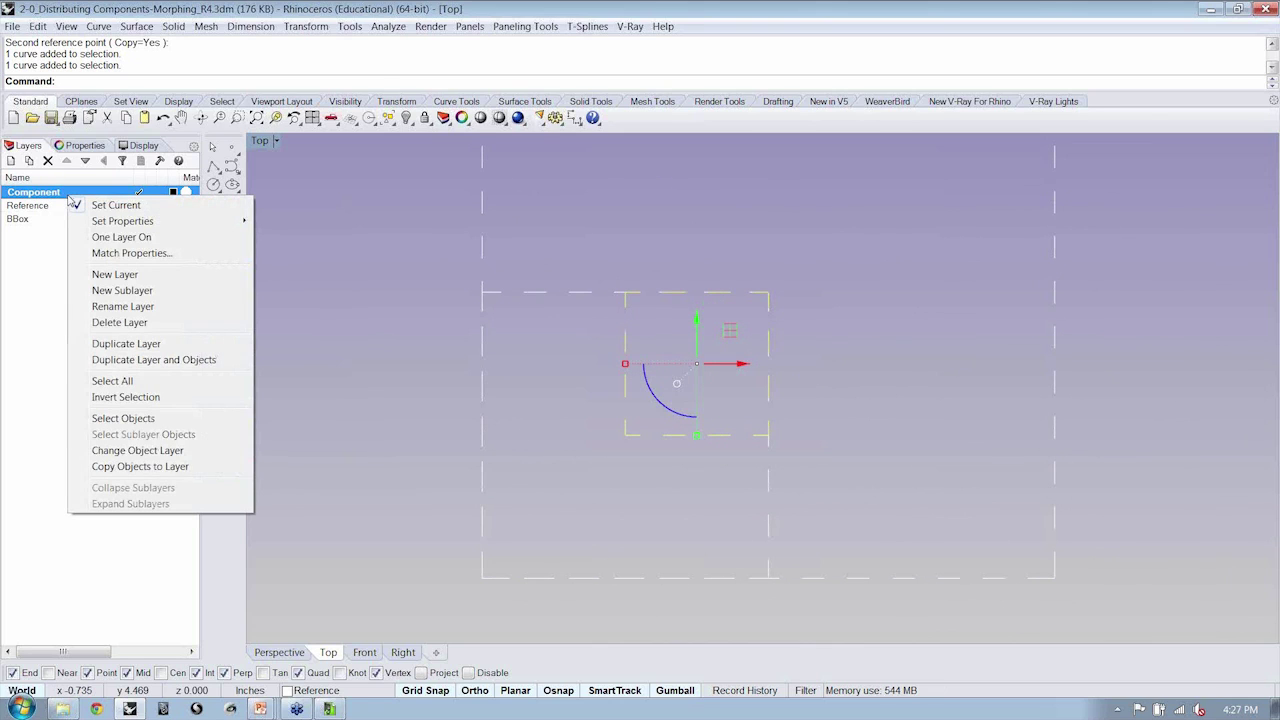
left_click(172, 451)
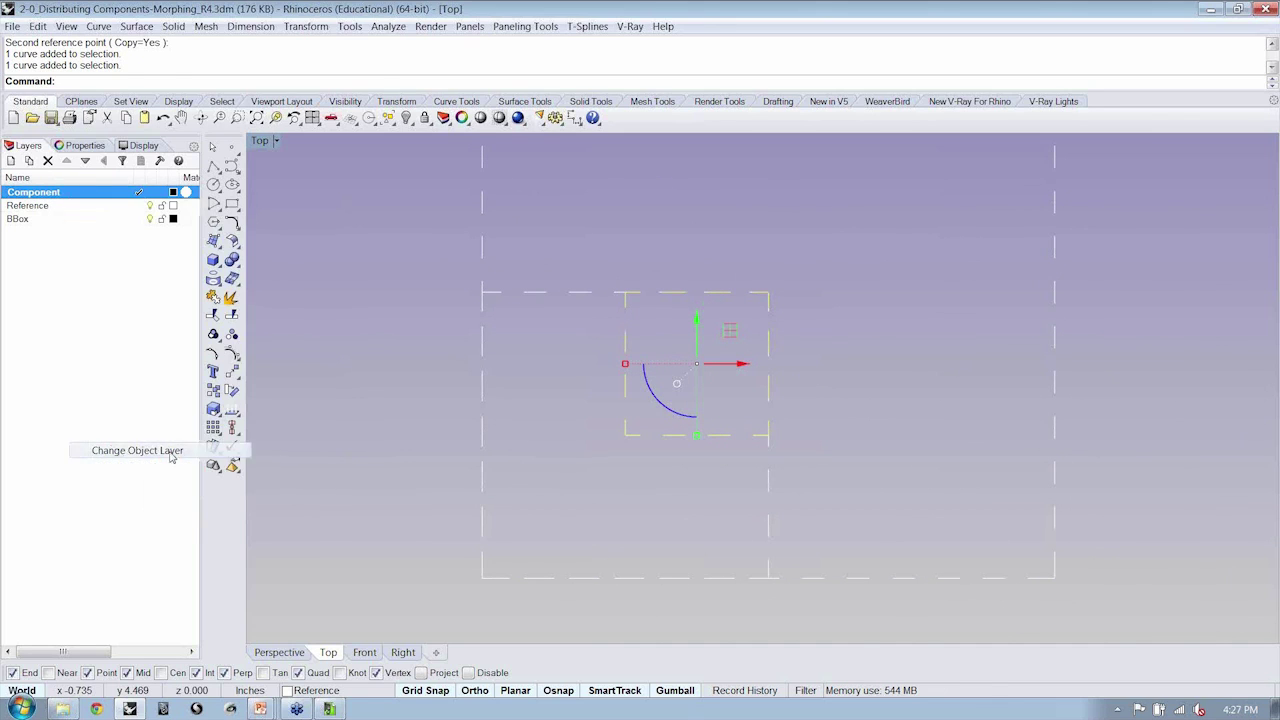
left_click(626, 483)
Lock the Reference layer and reselect the small square
scroll(623, 480, "down", 3)
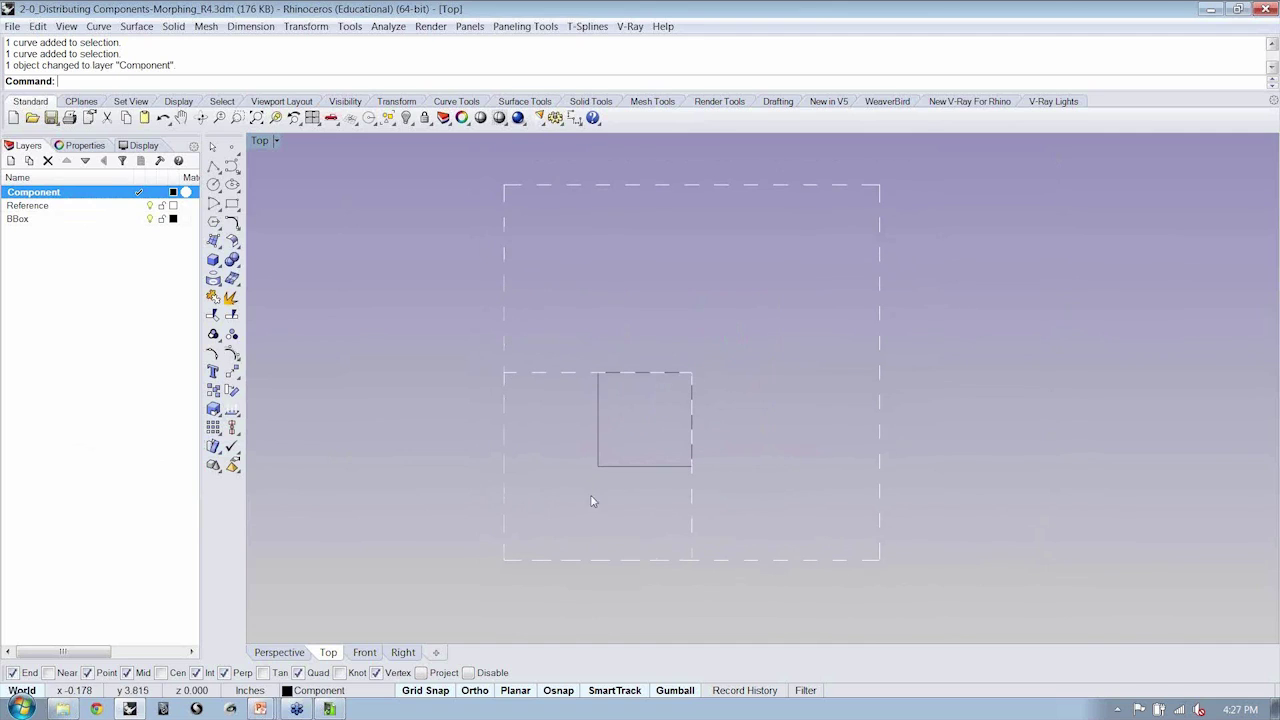
left_click(161, 205)
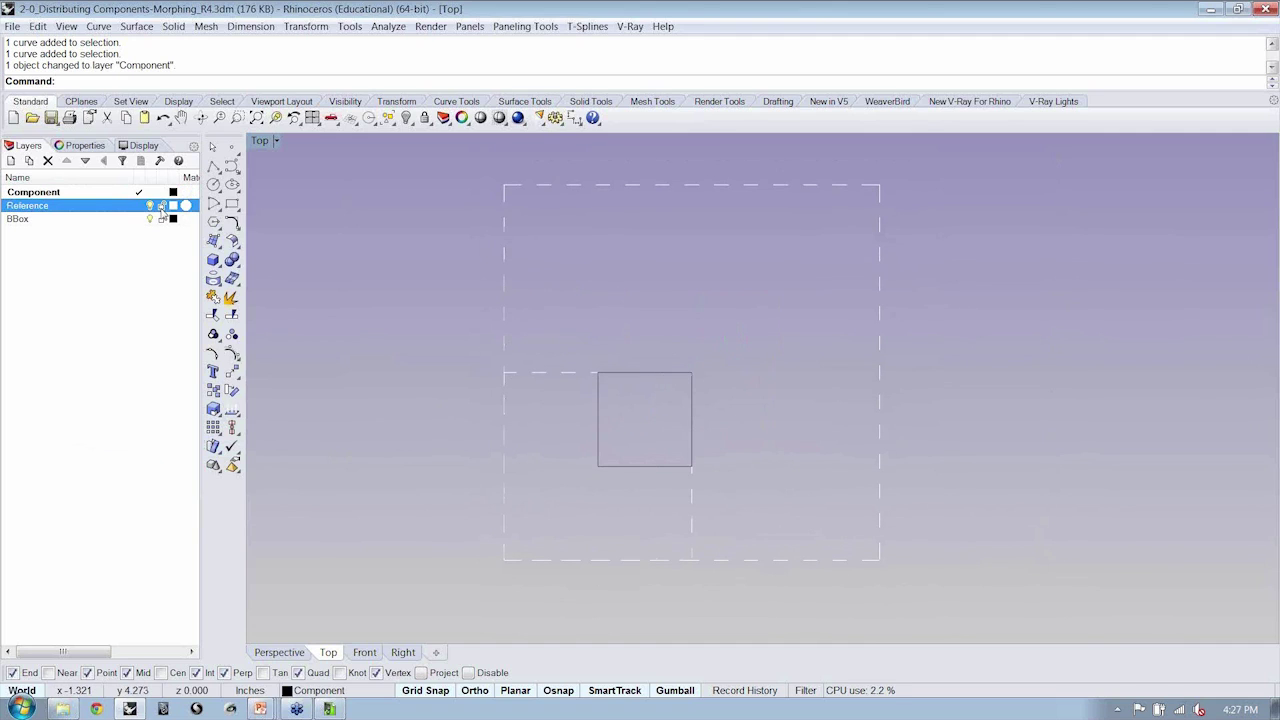
left_click_drag(481, 426, 485, 451)
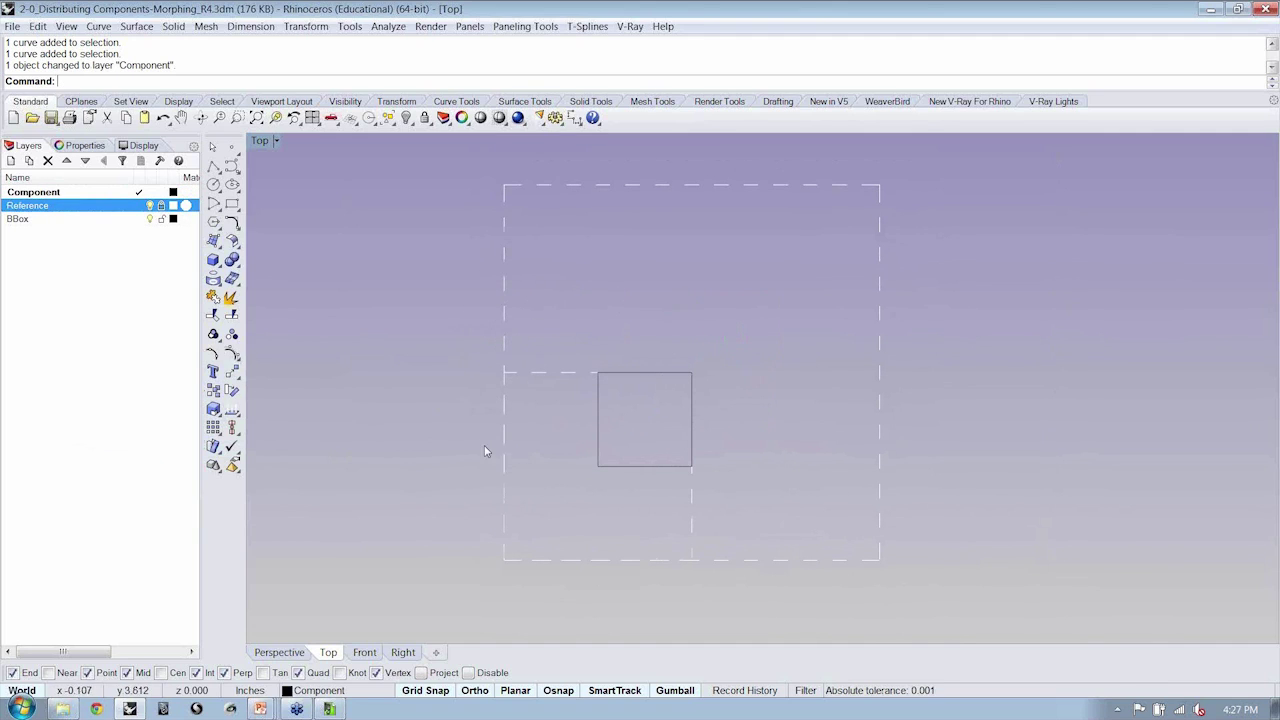
left_click(597, 454)
scroll(630, 390, "down", 5)
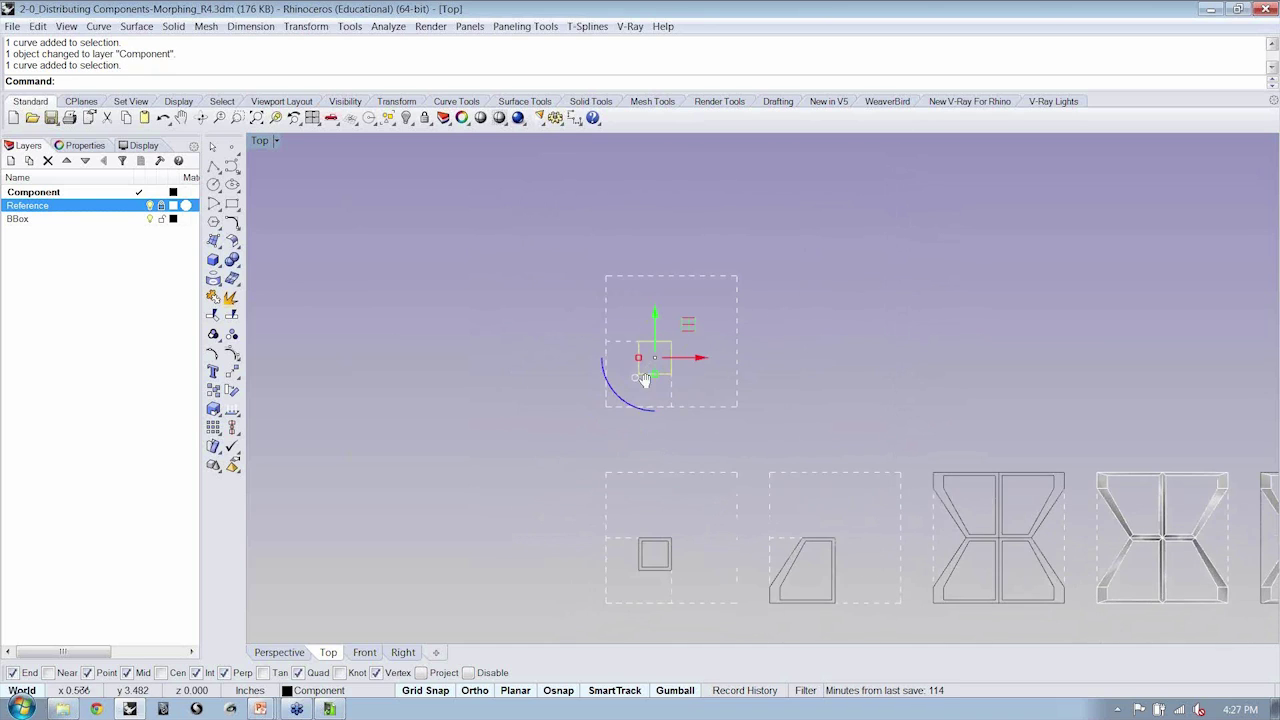
Select the small square and turn on its control points
scroll(629, 383, "up", 4)
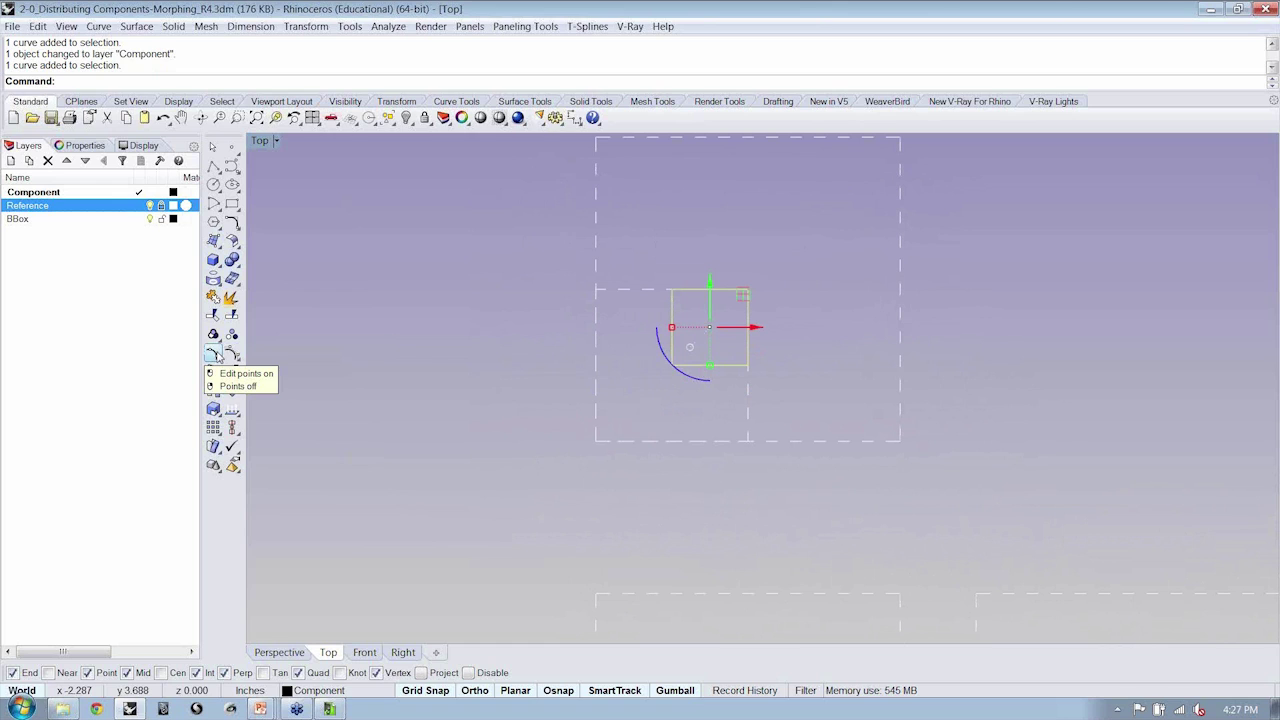
scroll(700, 350, "up", 4)
key("Delete")
left_click(585, 481)
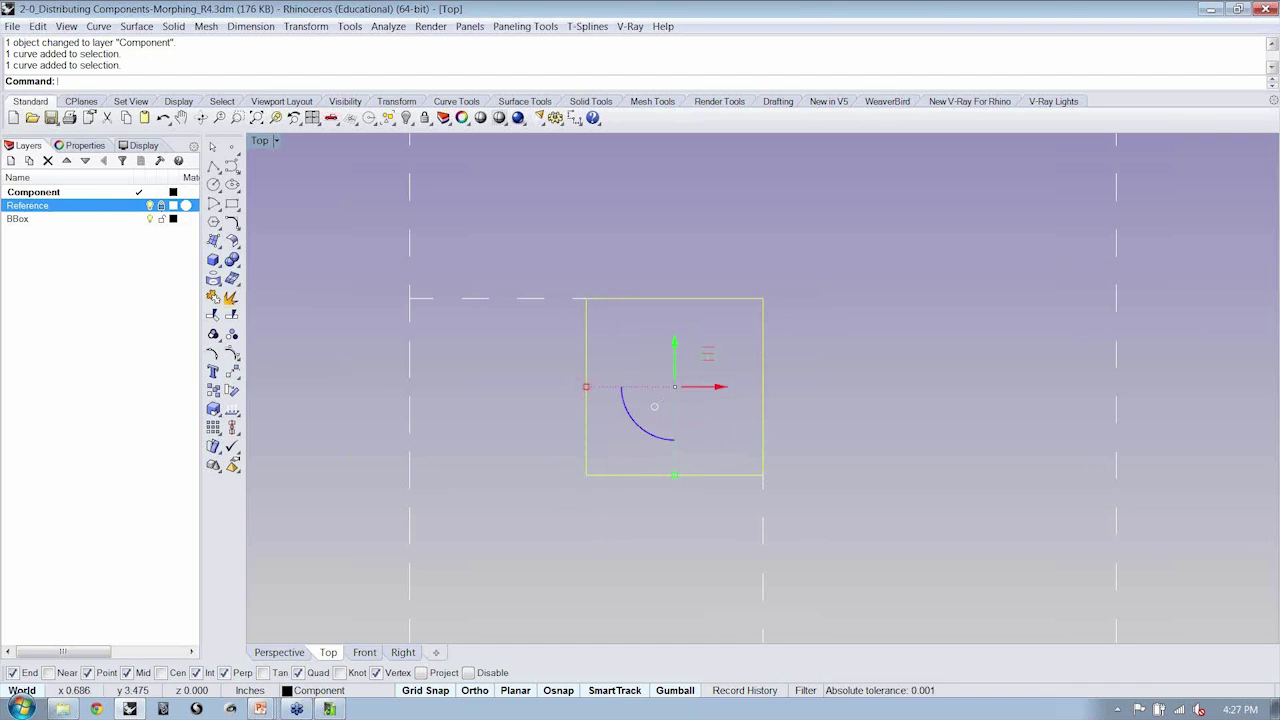
right_click_drag(556, 472, 576, 402)
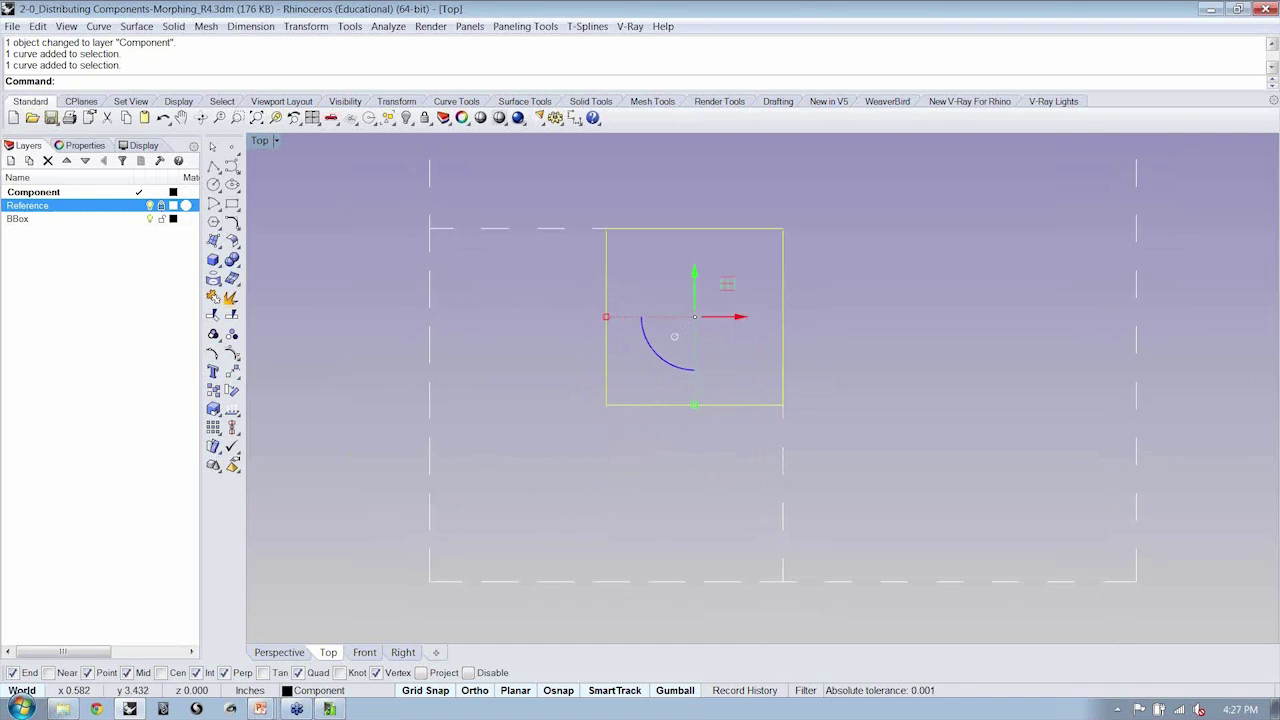
left_click(231, 357)
left_click_drag(571, 391, 652, 447)
Move two of the square's corner points onto the dashed frame's corners, forming a trapezoid
scroll(650, 446, "down", 1)
scroll(658, 420, "down", 2)
type("ove")
key("Return")
left_click(634, 377)
left_click(518, 492)
left_click_drag(706, 338, 775, 401)
type("M")
key("Return")
left_click(750, 378)
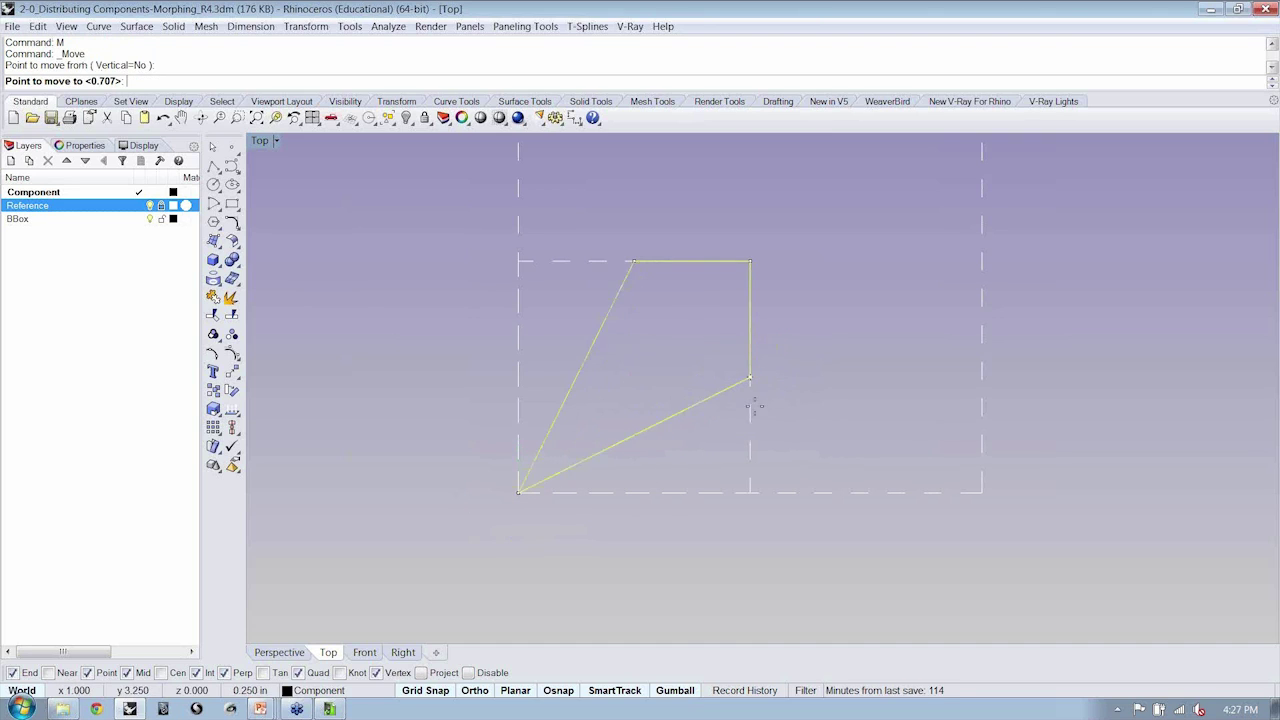
left_click(749, 491)
Select the new trapezoid outline to check it, then clear the selection
scroll(657, 389, "down", 2)
right_click_drag(657, 389, 565, 264)
left_click(565, 224)
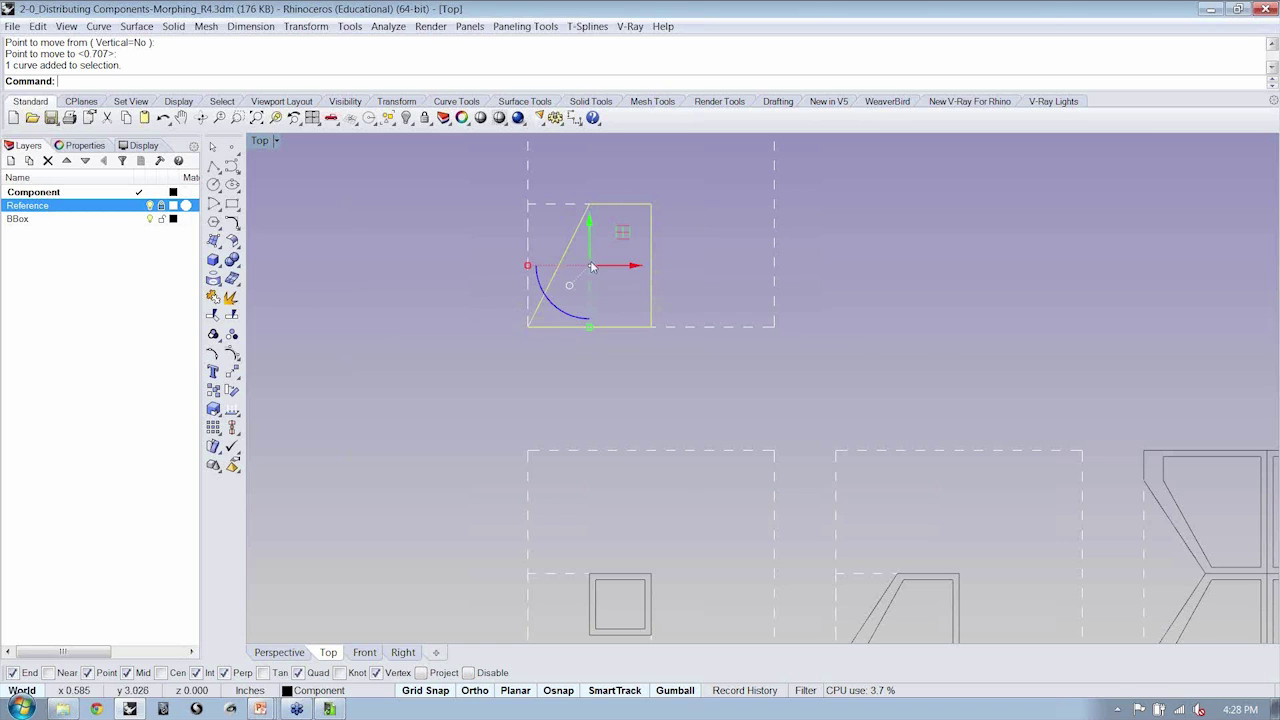
scroll(603, 230, "up", 5)
key("Escape")
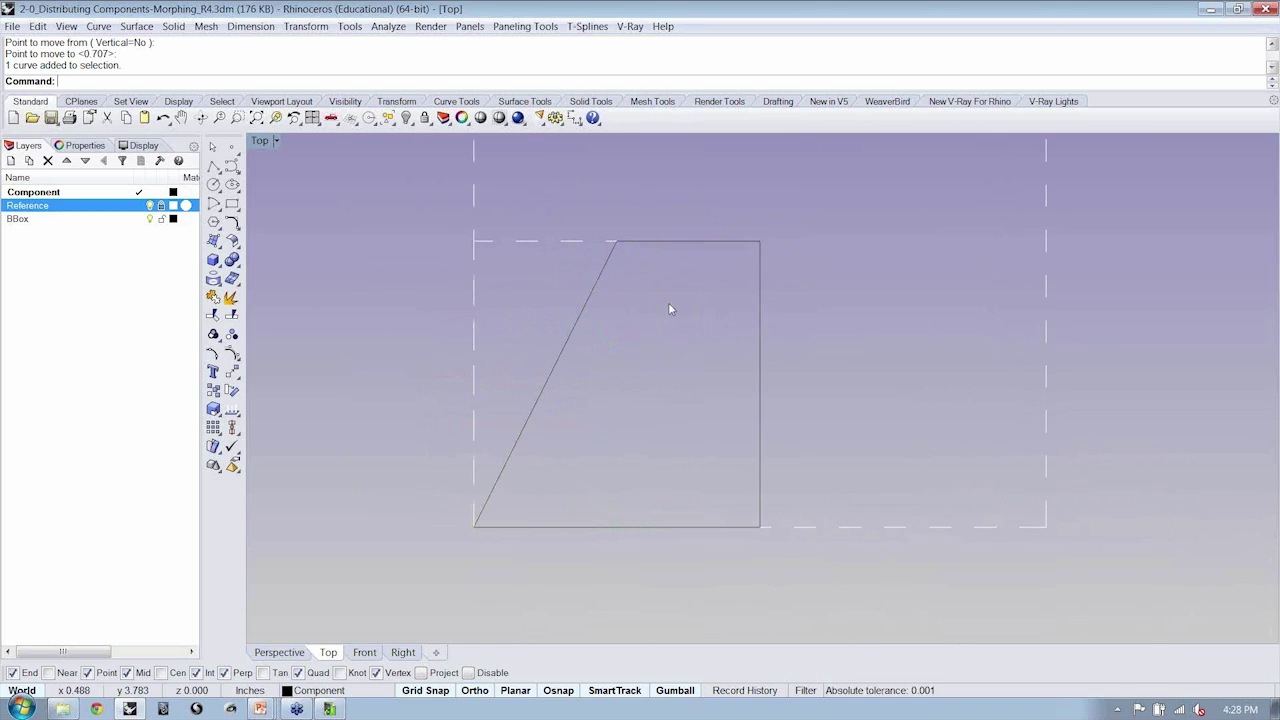
Scale a copy of the trapezoid by 0.75 about its centre, snapping with Cen osnap
left_click(568, 326)
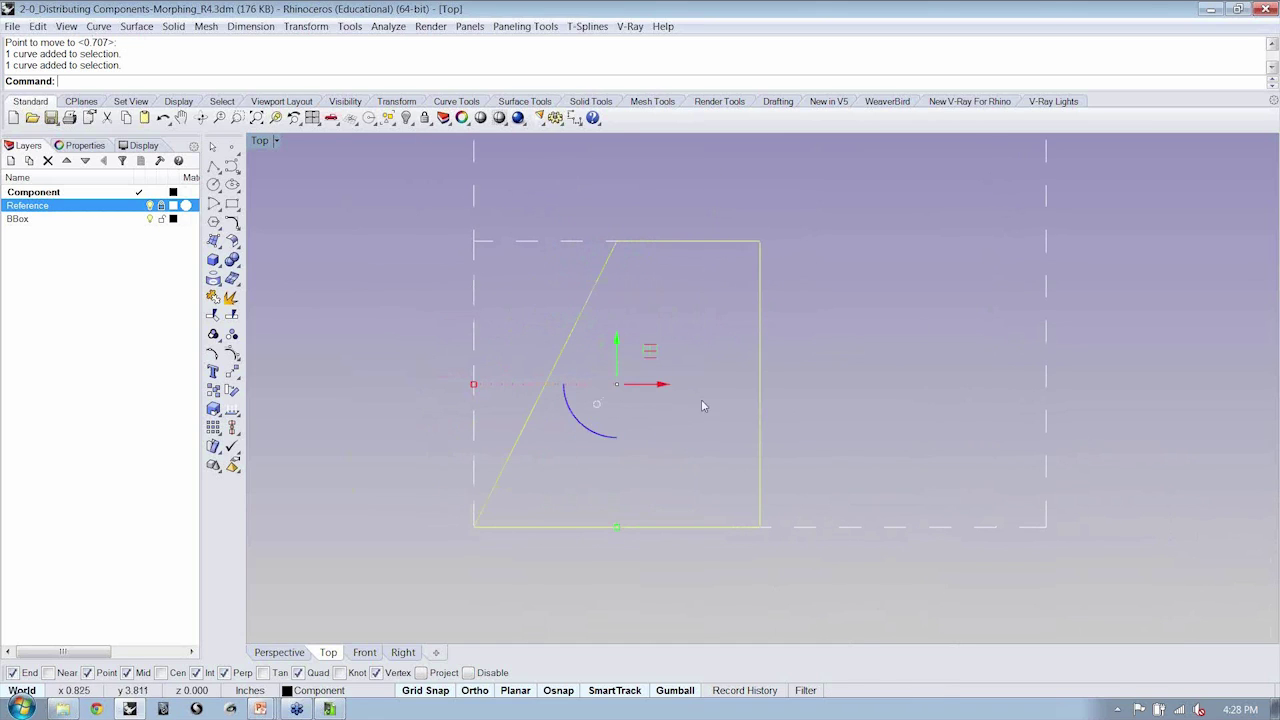
right_click_drag(713, 459, 771, 431)
type("Sca")
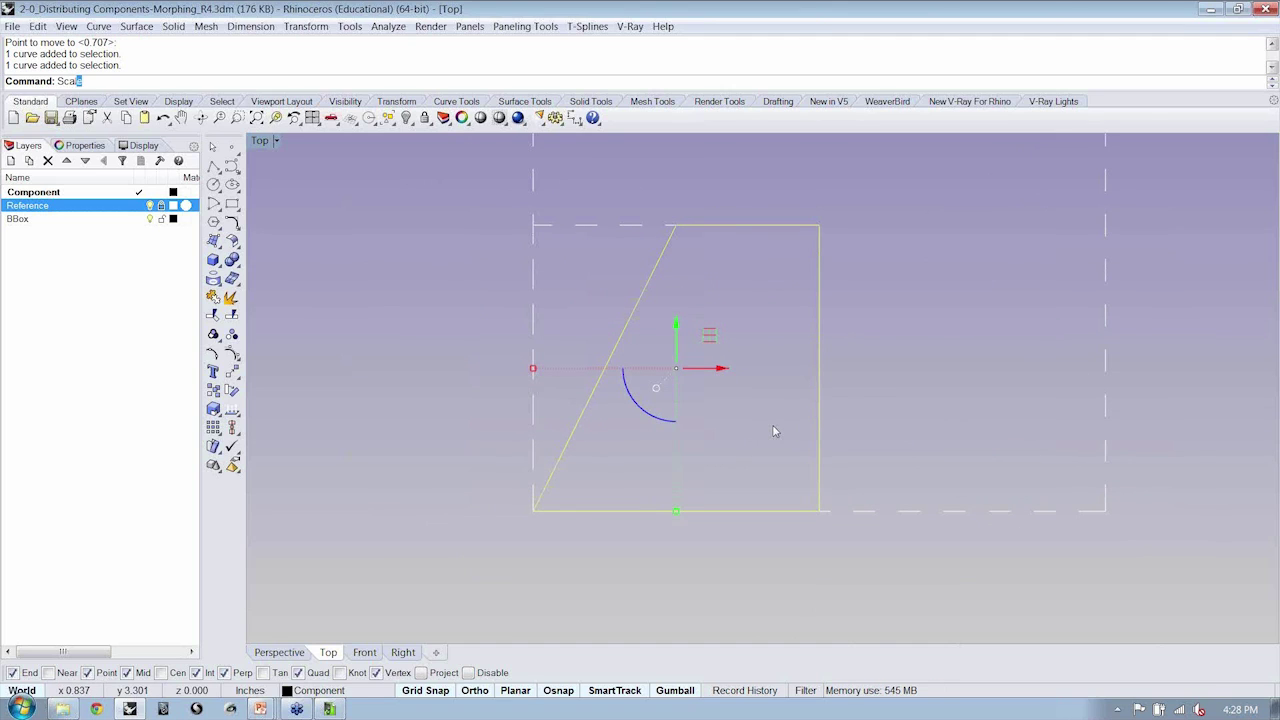
key("Return")
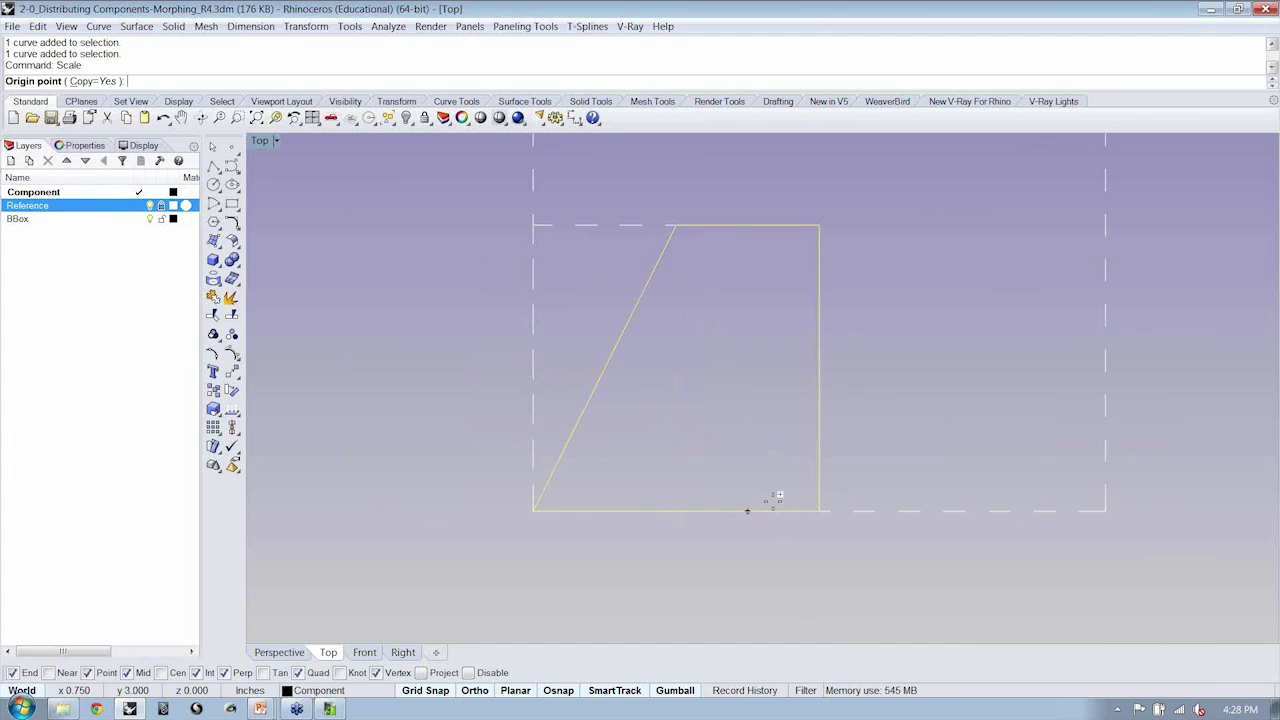
left_click(161, 673)
left_click(744, 506)
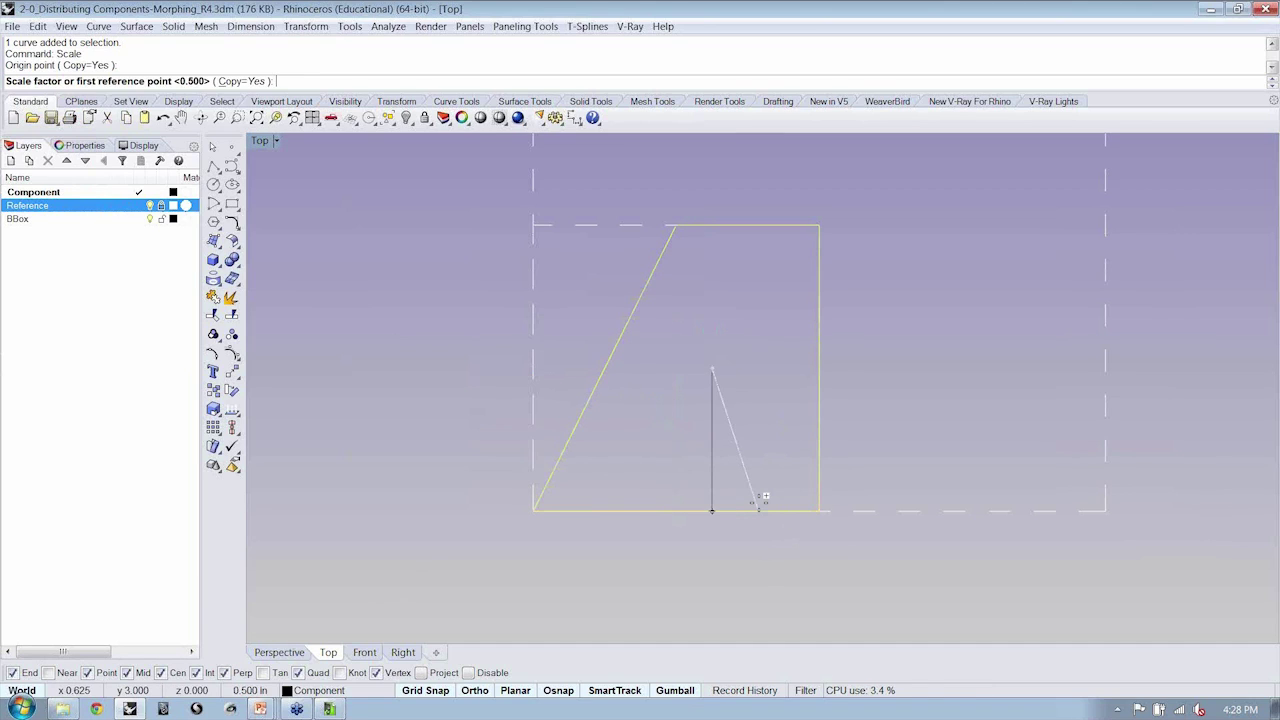
type(".75")
key("Return")
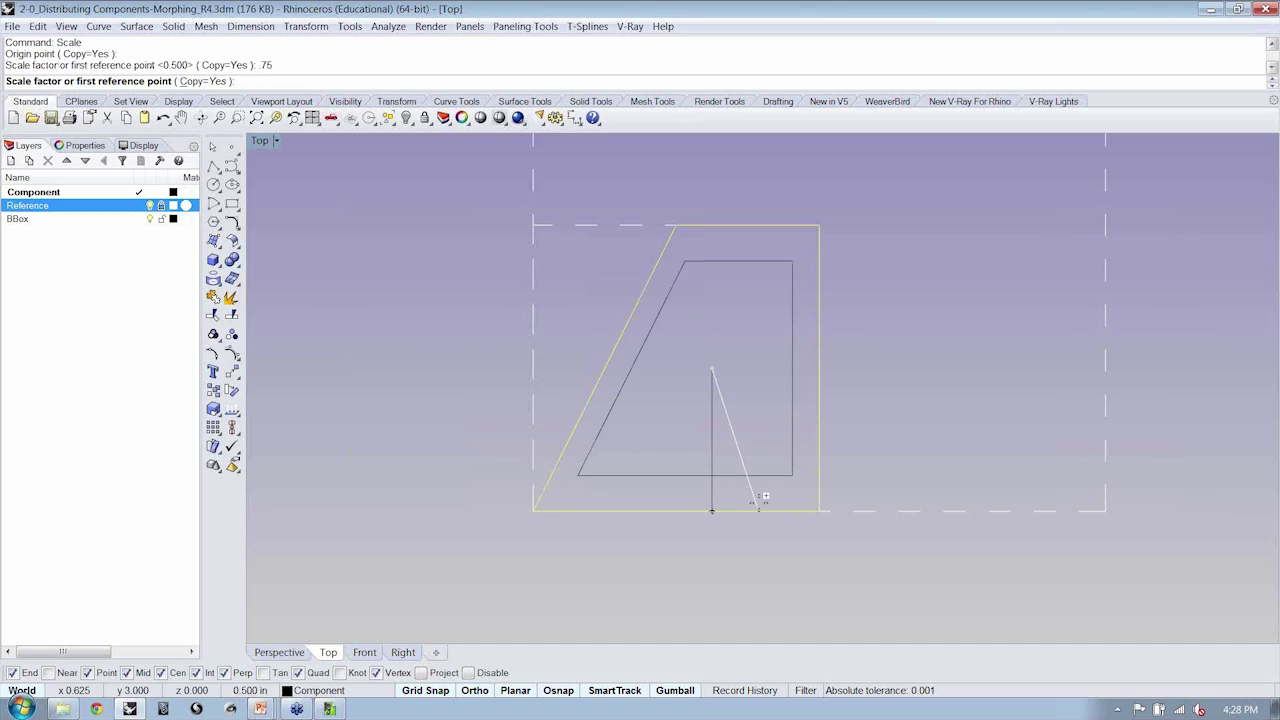
left_click(760, 497)
key("Escape")
key("Escape")
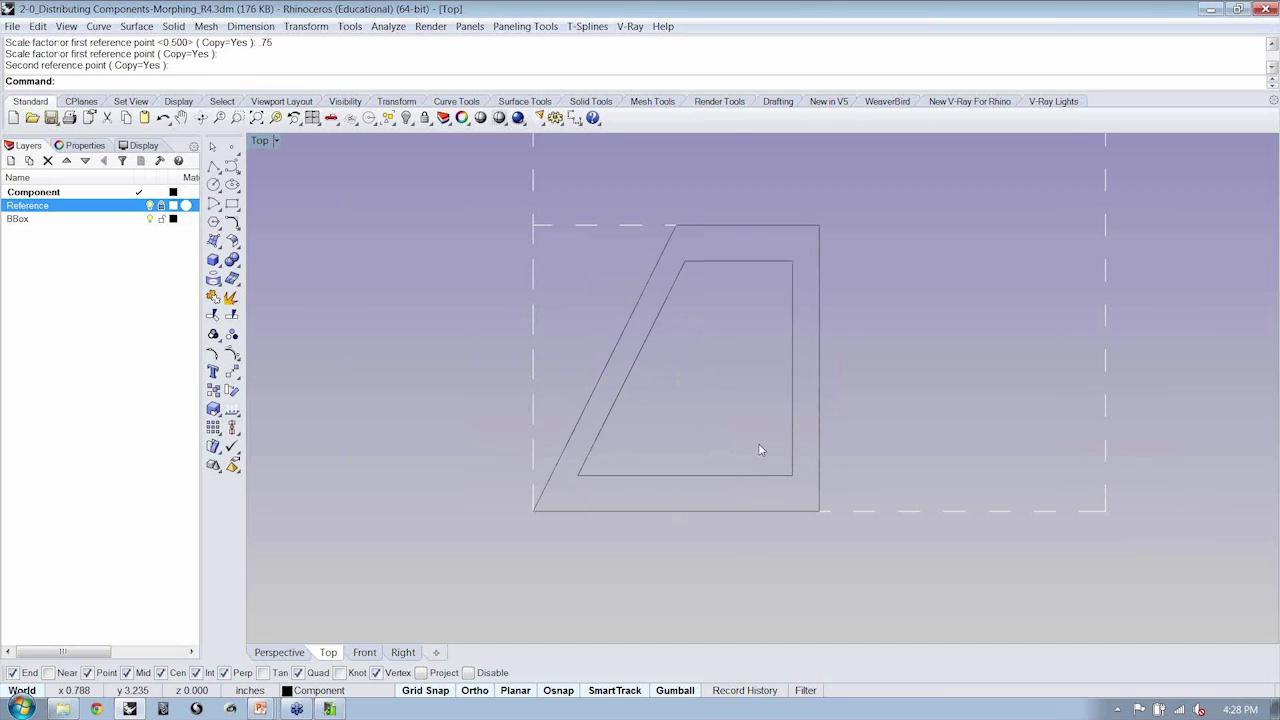
Select both the inner and outer trapezoid curves with the whole reference square in view
left_click(749, 479)
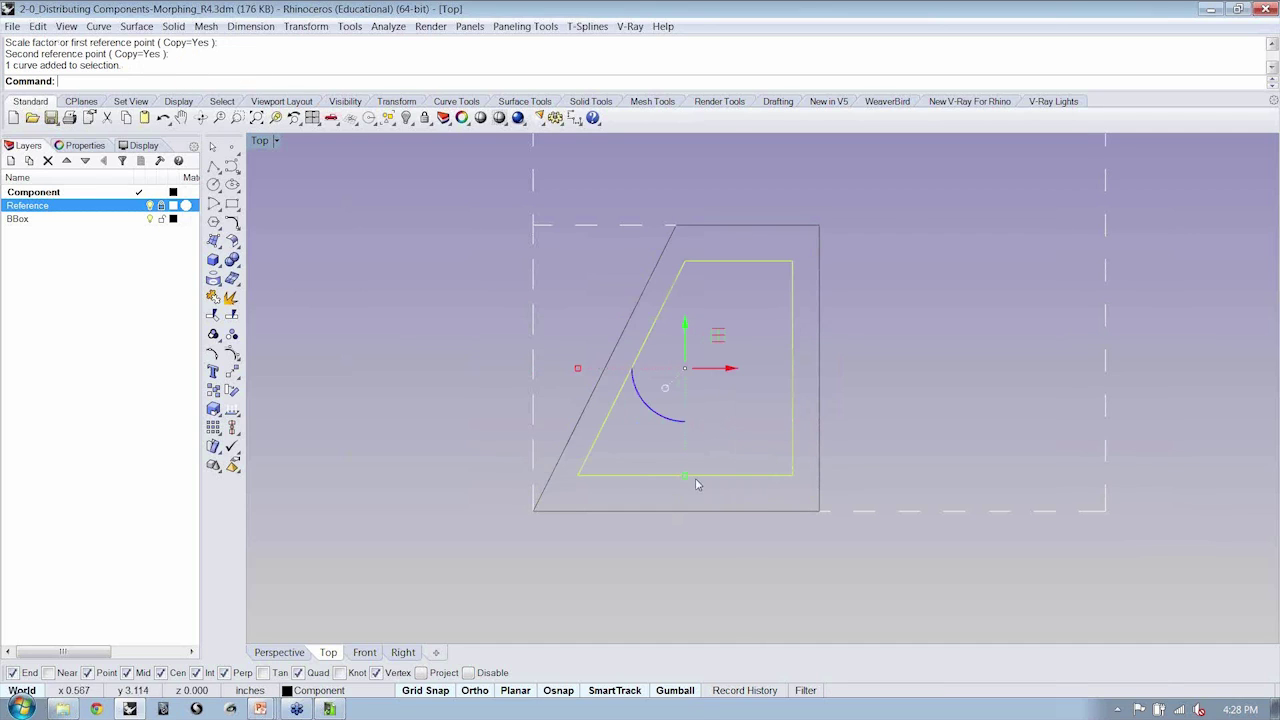
left_click(563, 456, "shift")
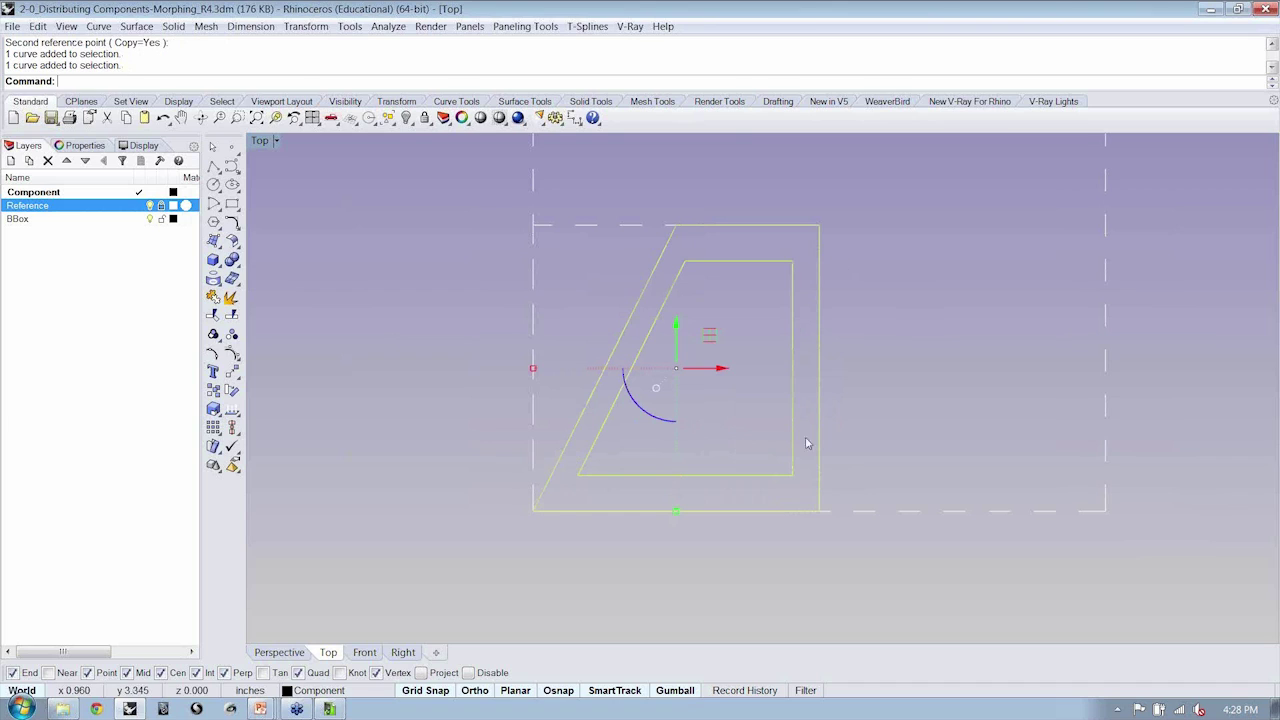
left_click(623, 475)
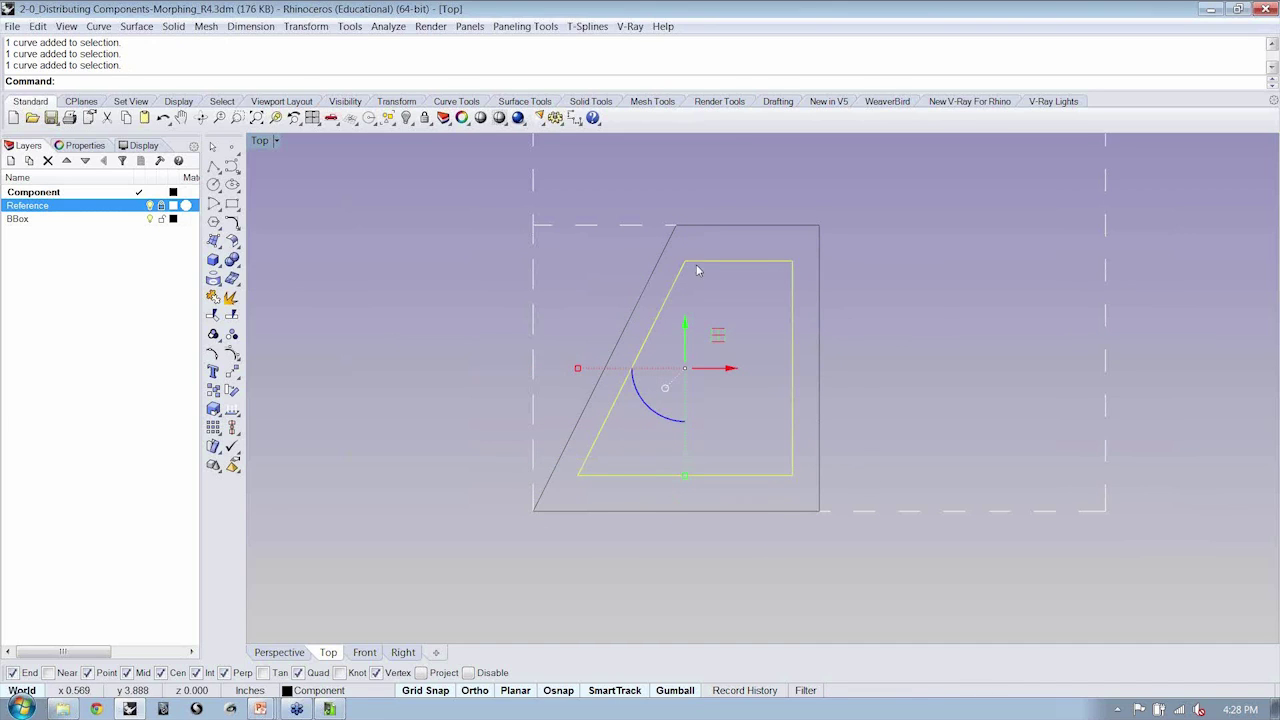
left_click_drag(672, 280, 633, 303)
right_click_drag(633, 303, 660, 371)
scroll(683, 394, "down", 3)
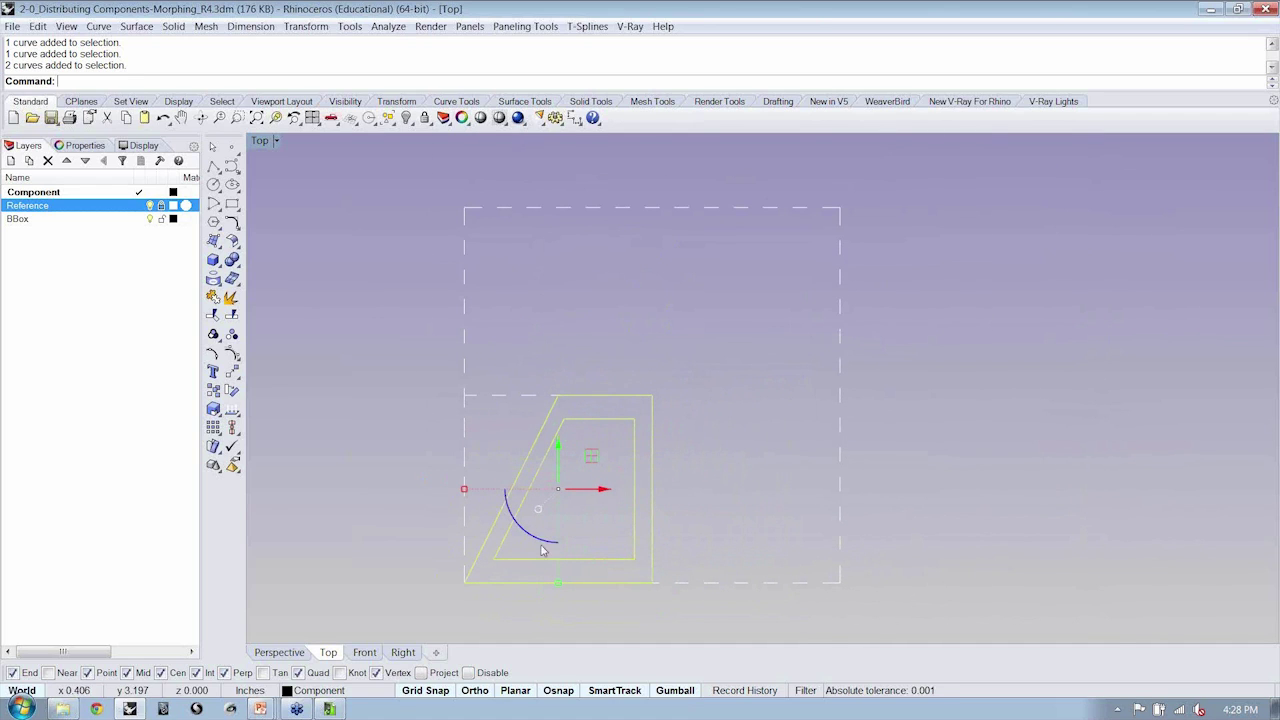
left_click(305, 26)
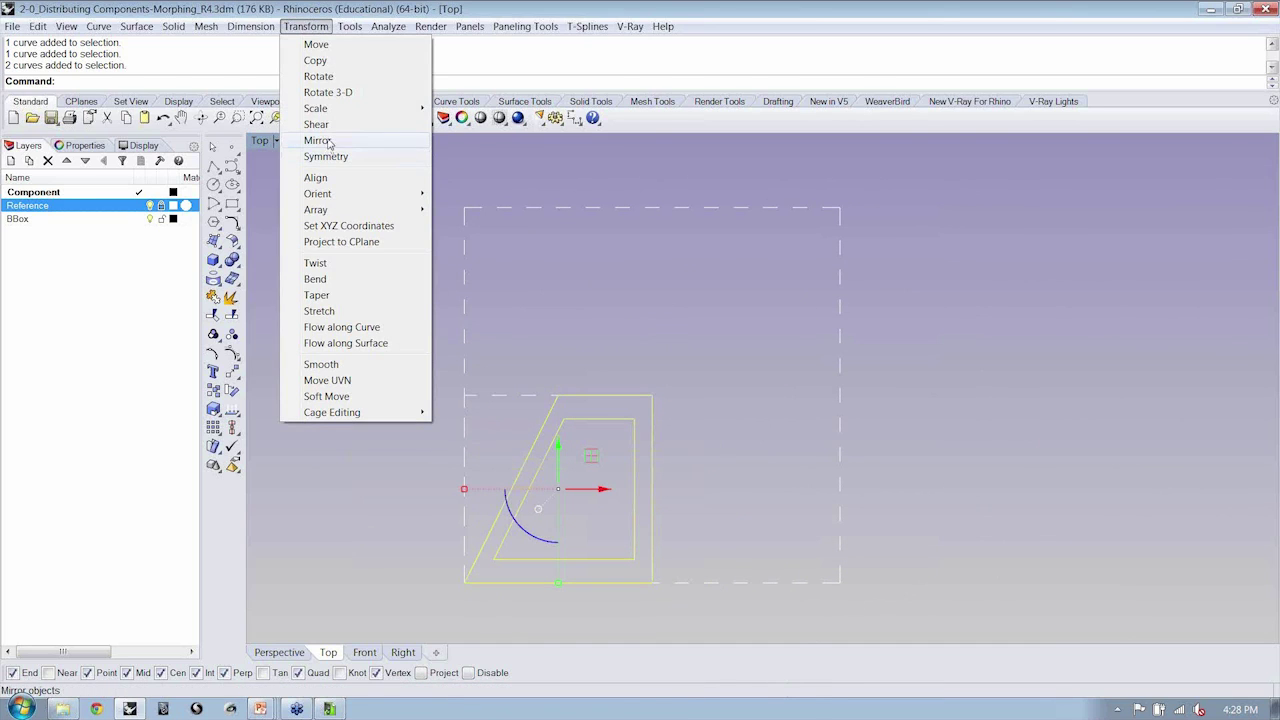
left_click(318, 140)
left_click(655, 392)
left_click(653, 290)
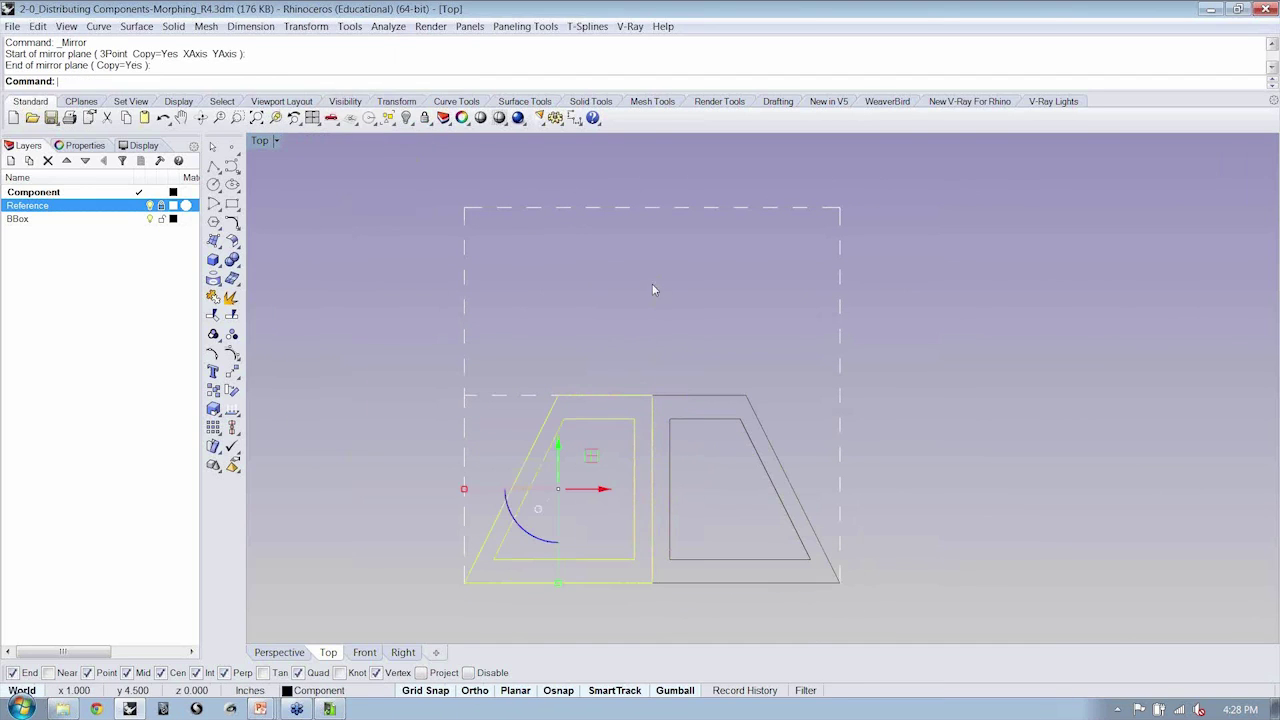
left_click_drag(712, 474, 691, 391)
key("Return")
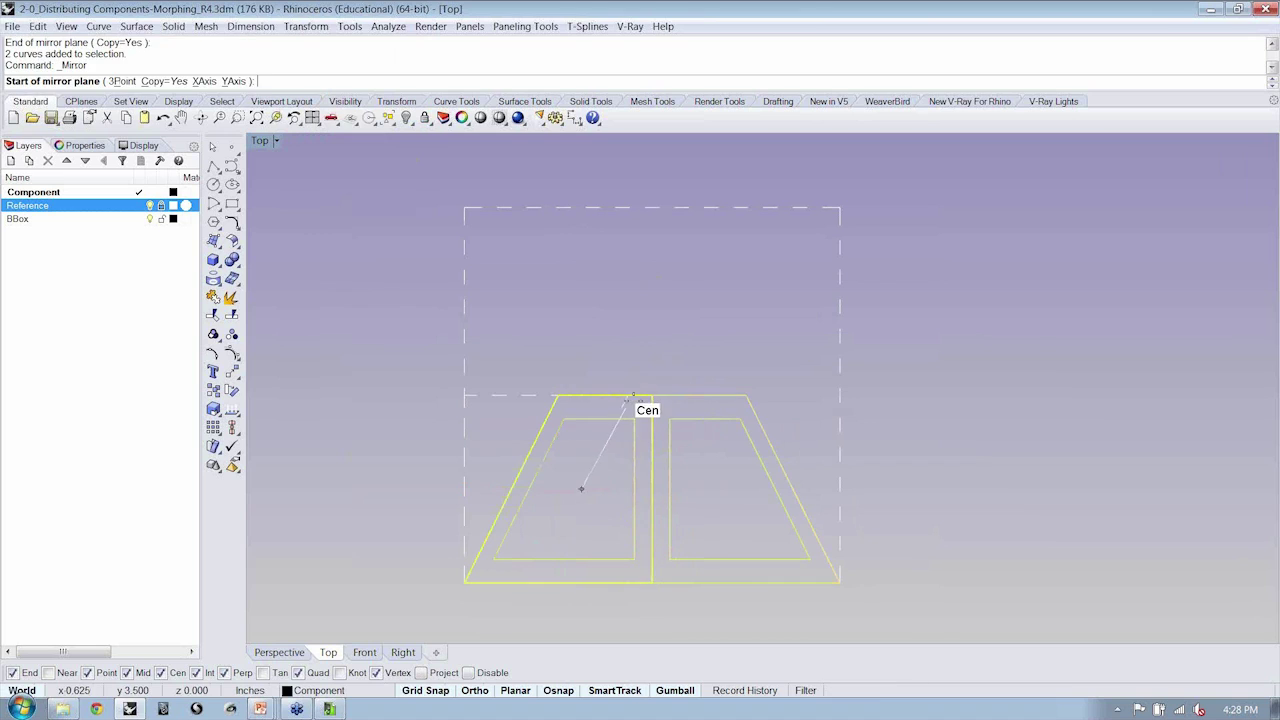
left_click(652, 396)
left_click(927, 391)
scroll(927, 391, "down", 2)
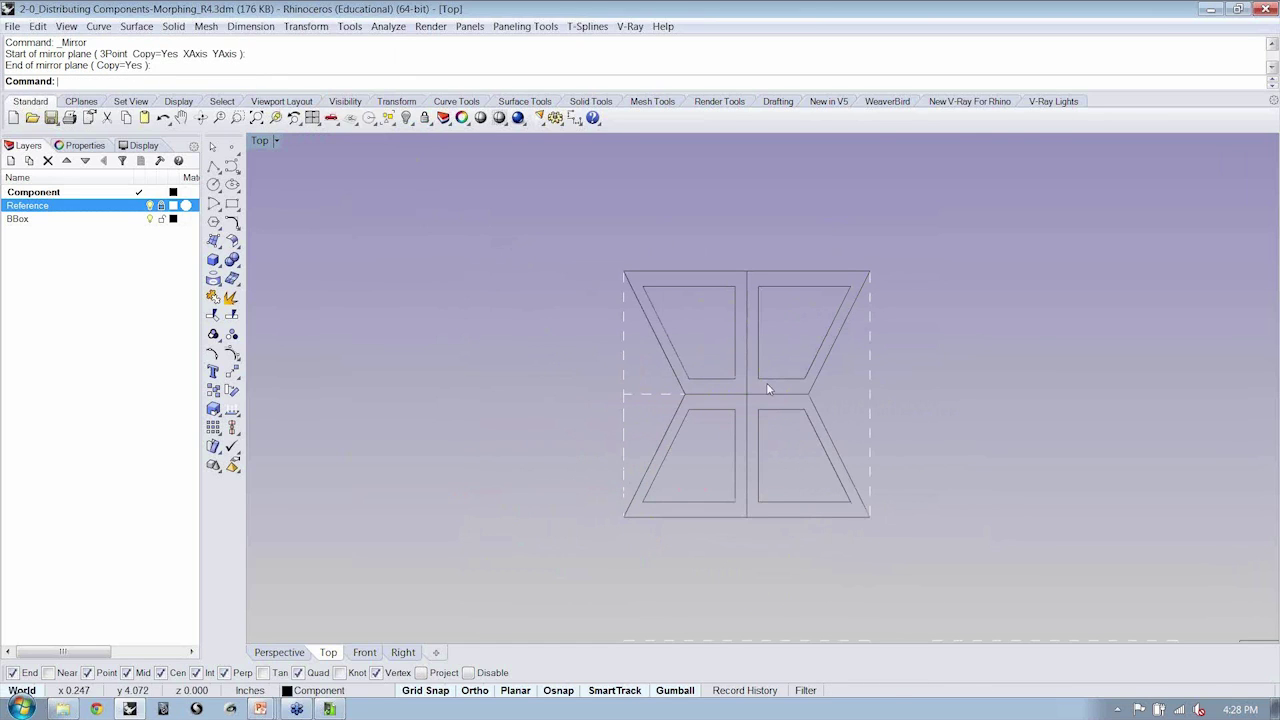
scroll(770, 458, "up", 2)
key("ctrl+z")
key("ctrl+z")
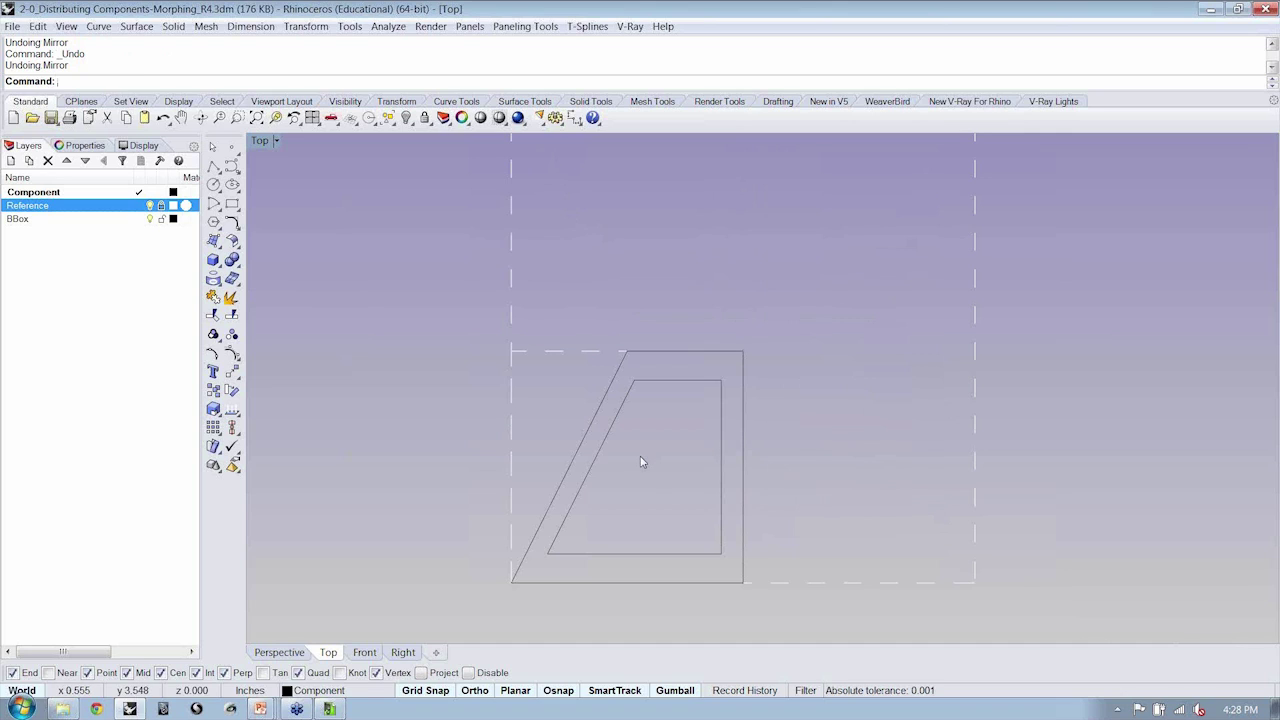
right_click_drag(642, 462, 561, 514)
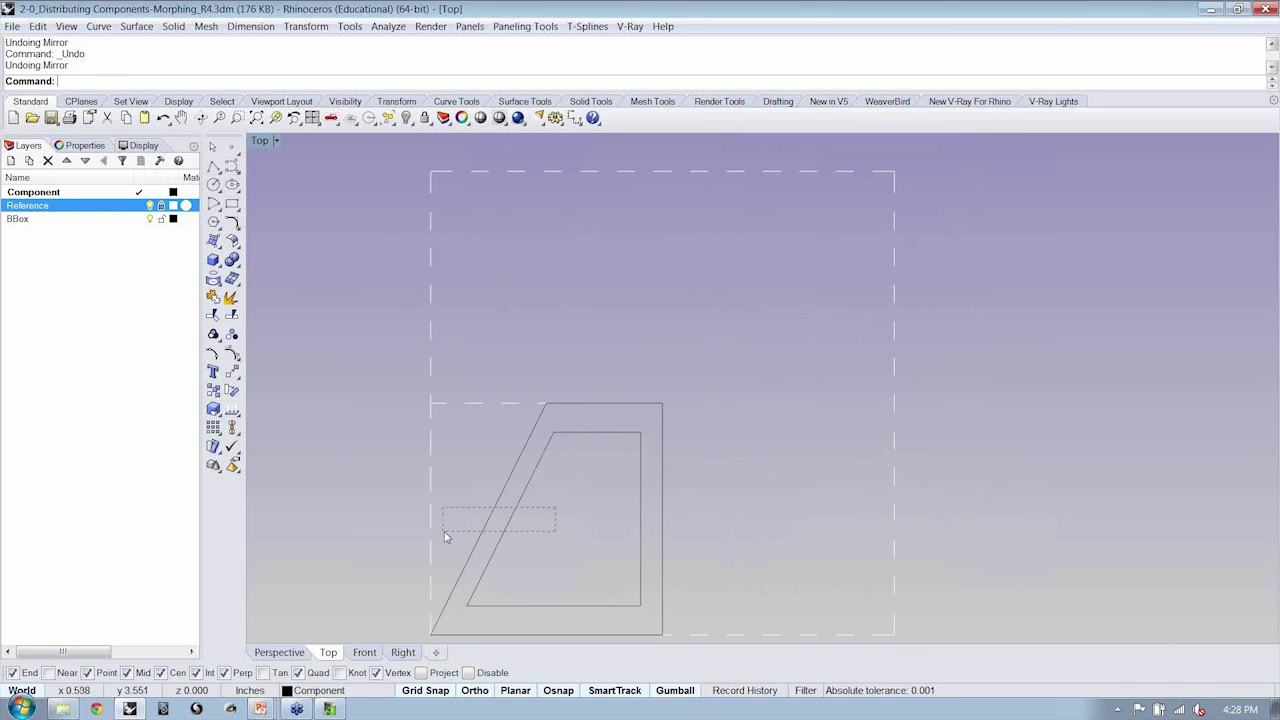
Select both nested trapezoid curves
left_click_drag(438, 537, 440, 535)
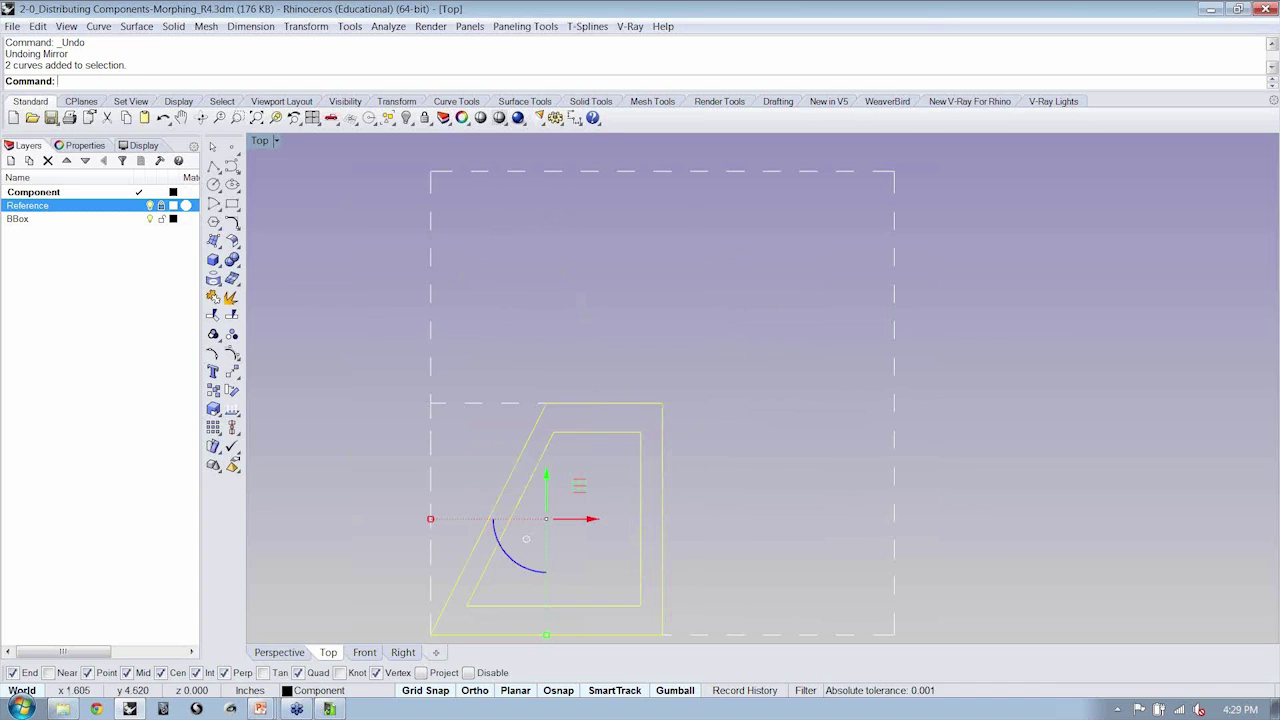
scroll(691, 463, "down", 2)
scroll(703, 449, "up", 2)
left_click(709, 486)
left_click(472, 530)
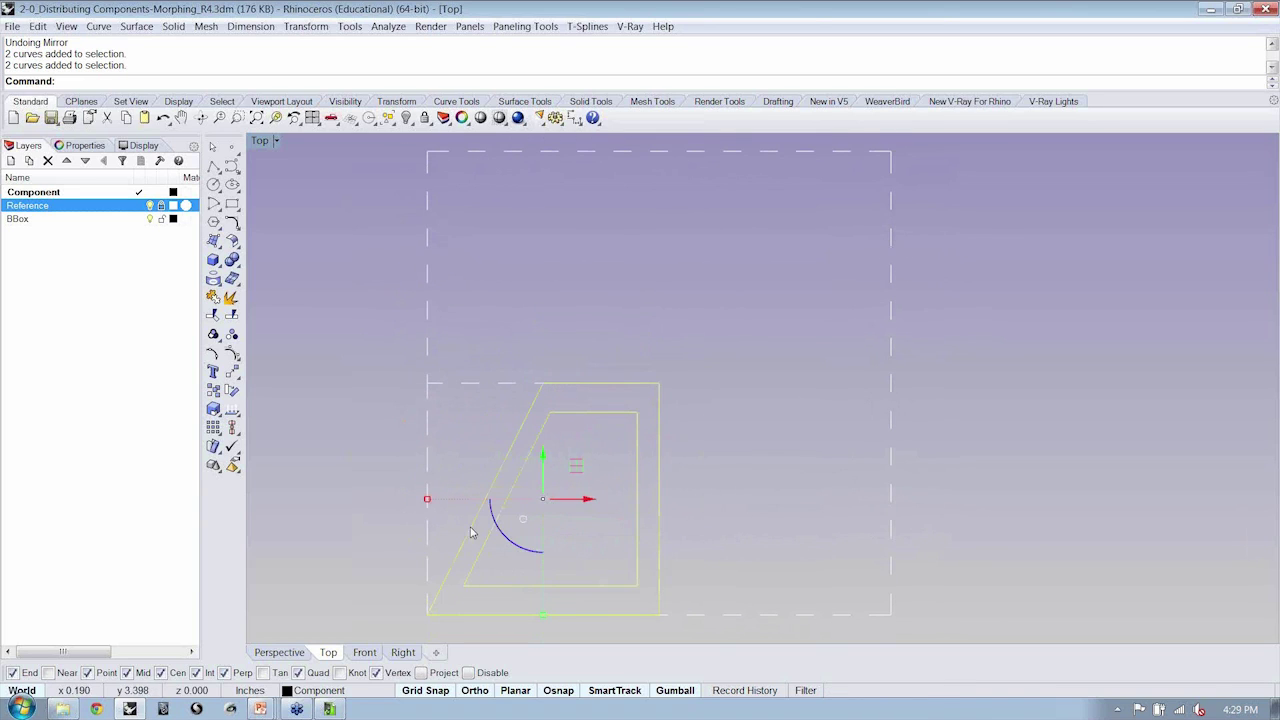
Polar-array the nested trapezoids into 4 items over 360° around the reference square's centre
left_click(308, 26)
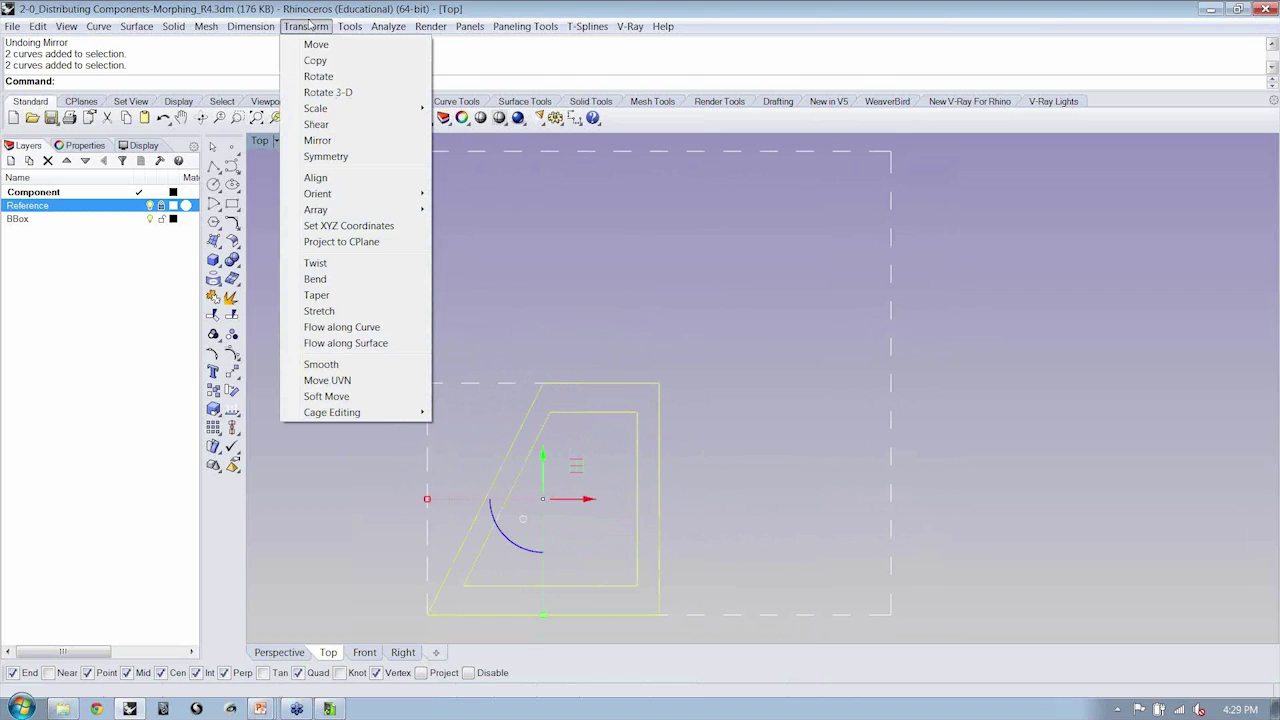
mouse_move(370, 218)
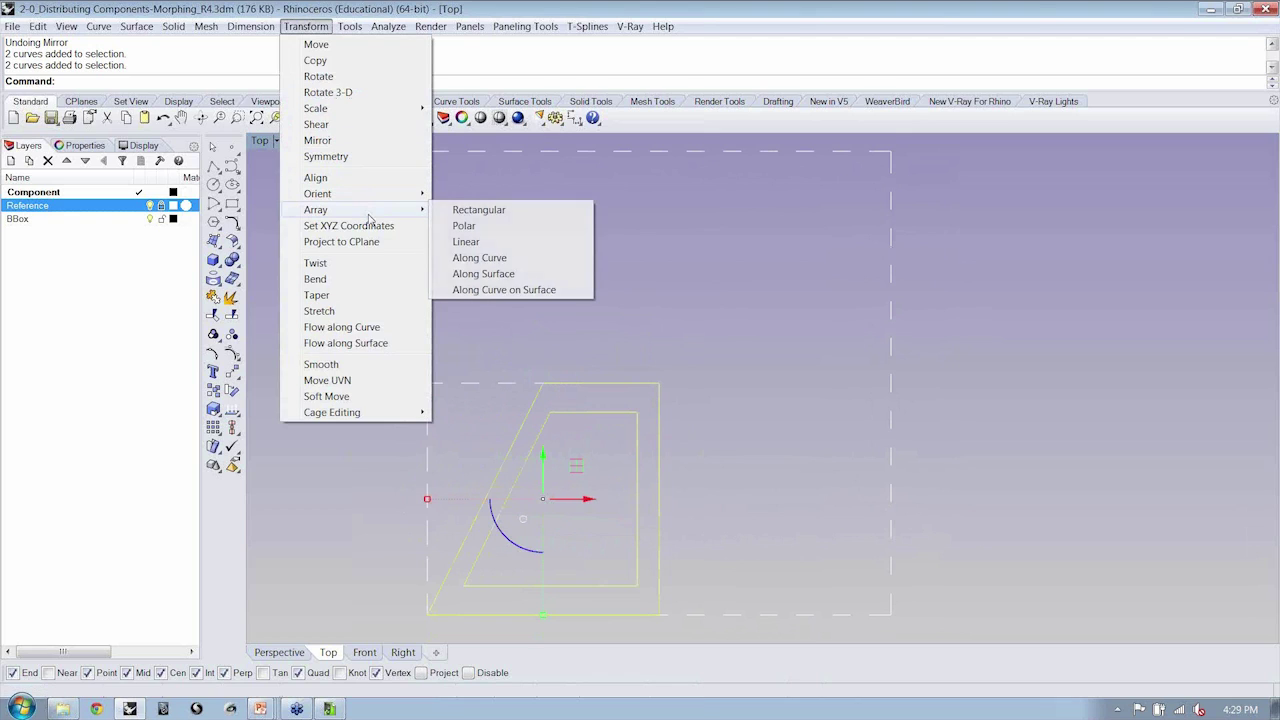
left_click(462, 226)
left_click(670, 392)
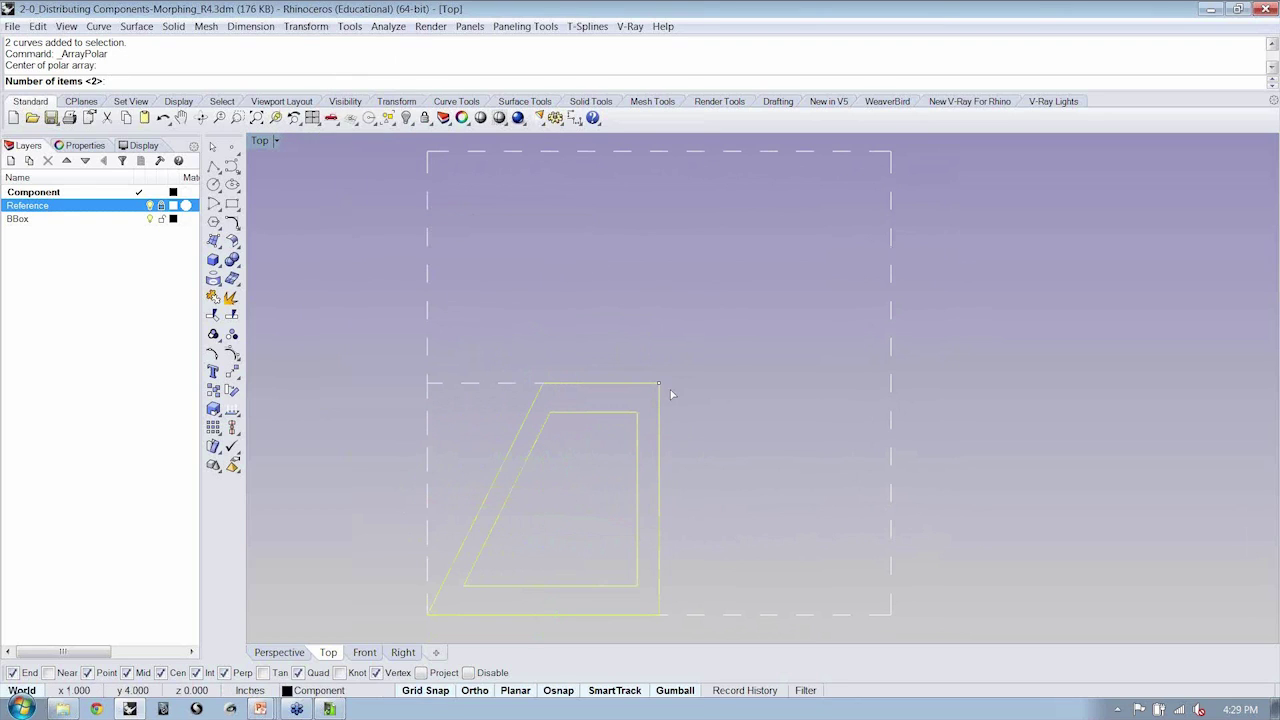
type("4")
key("Return")
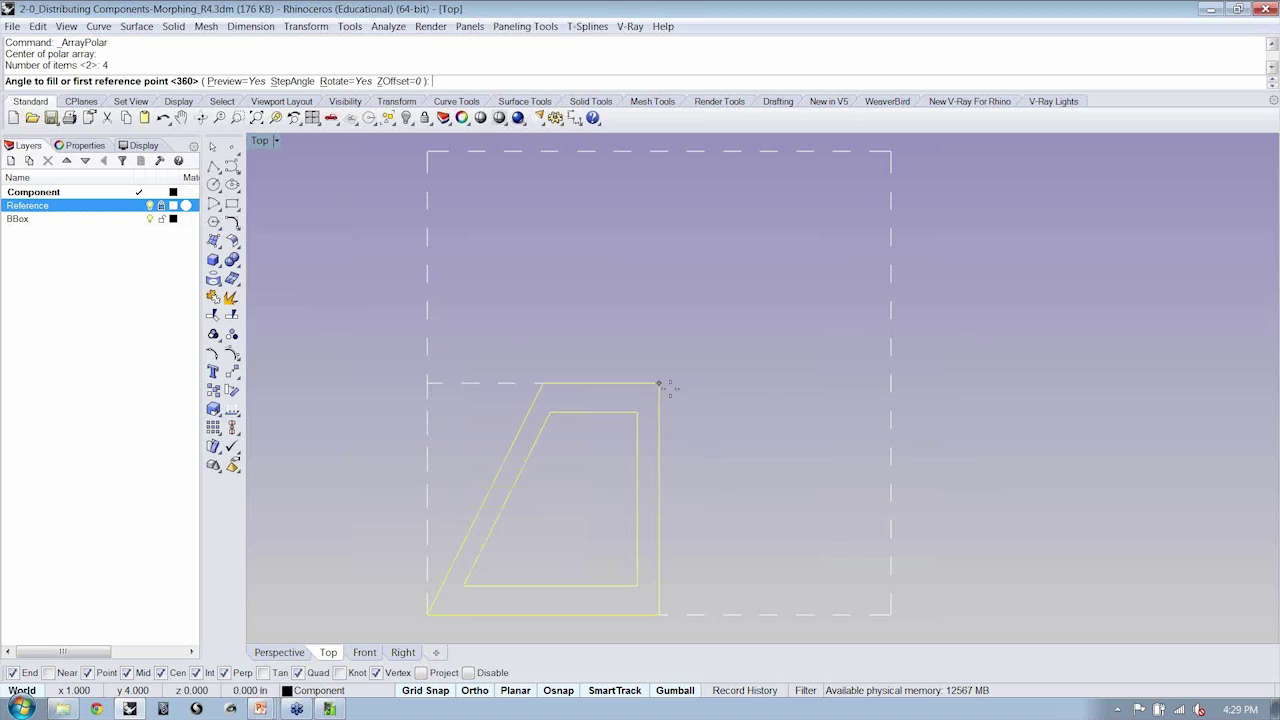
key("Return")
key("Return")
key("Escape")
scroll(720, 309, "down", 2)
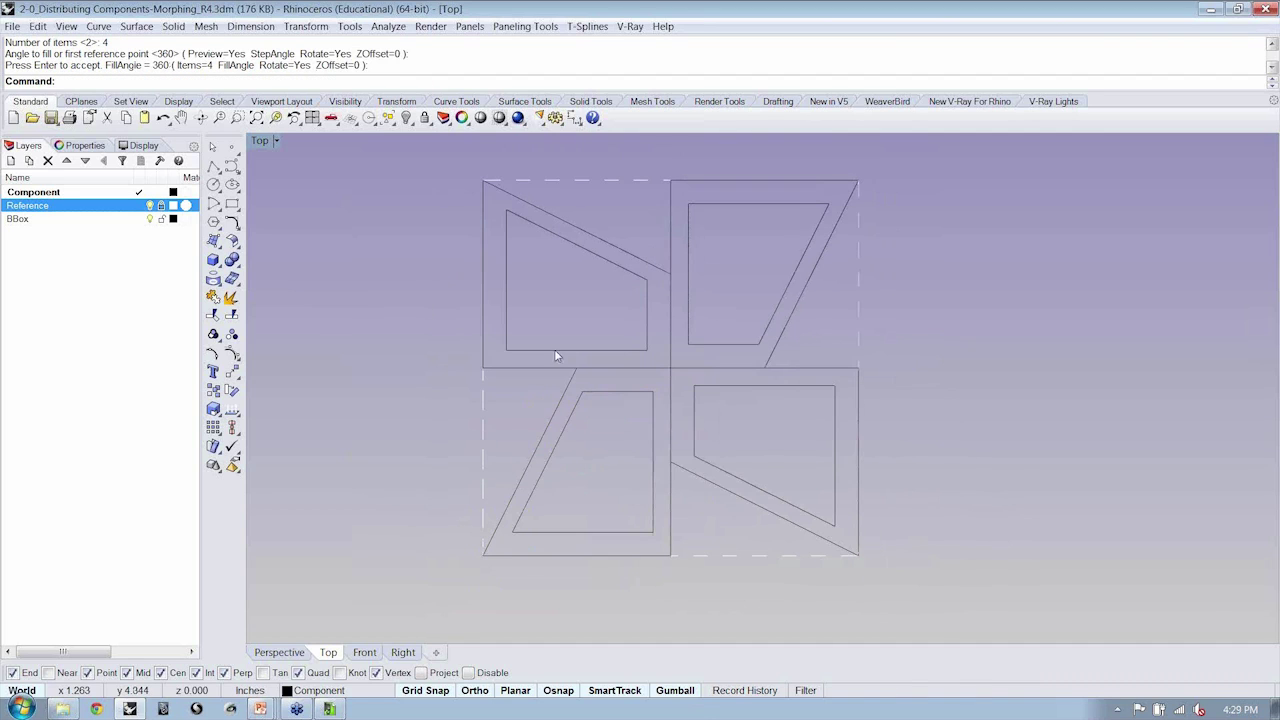